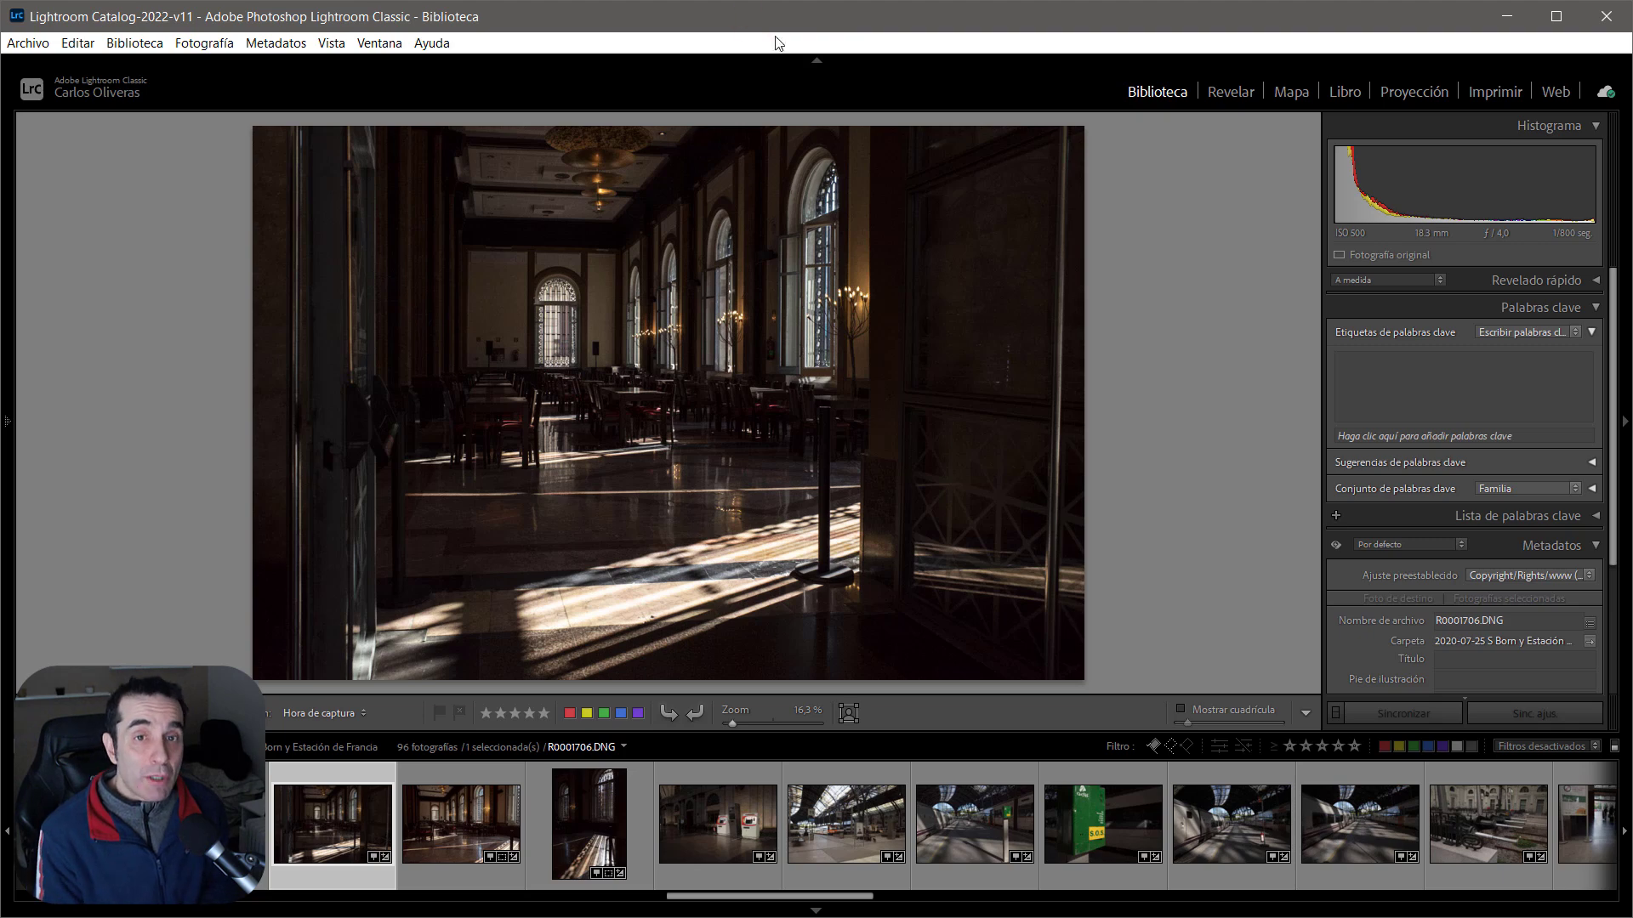
Flip through neighbouring photos and settle on the restaurant-through-door shot
key(Right)
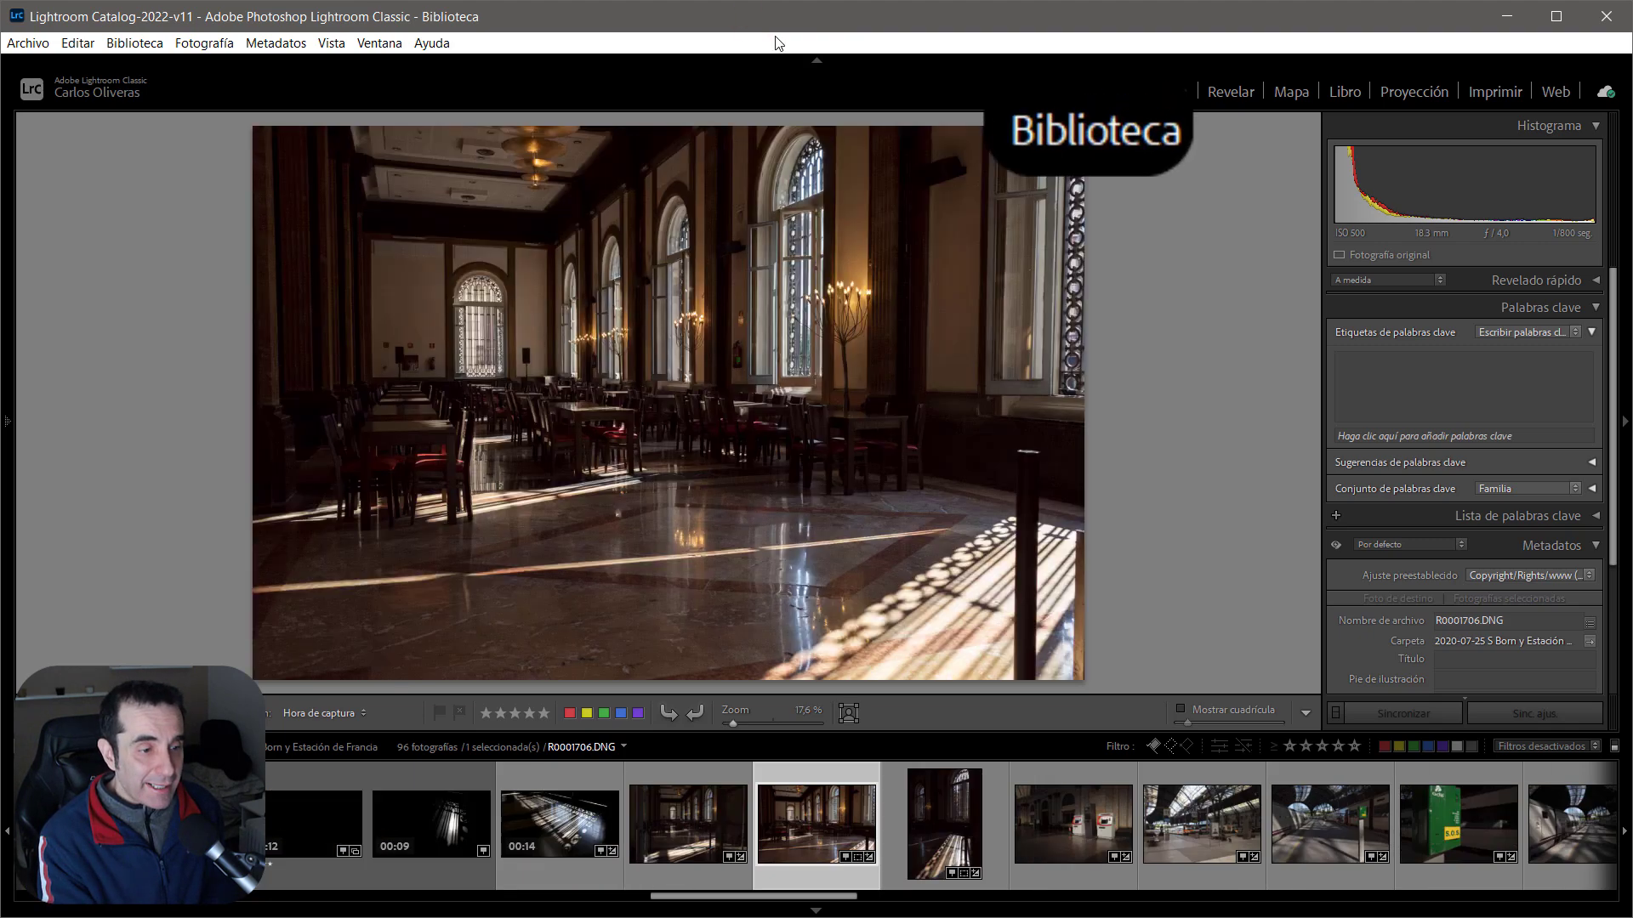
key(Right)
key(Right)
key(Left)
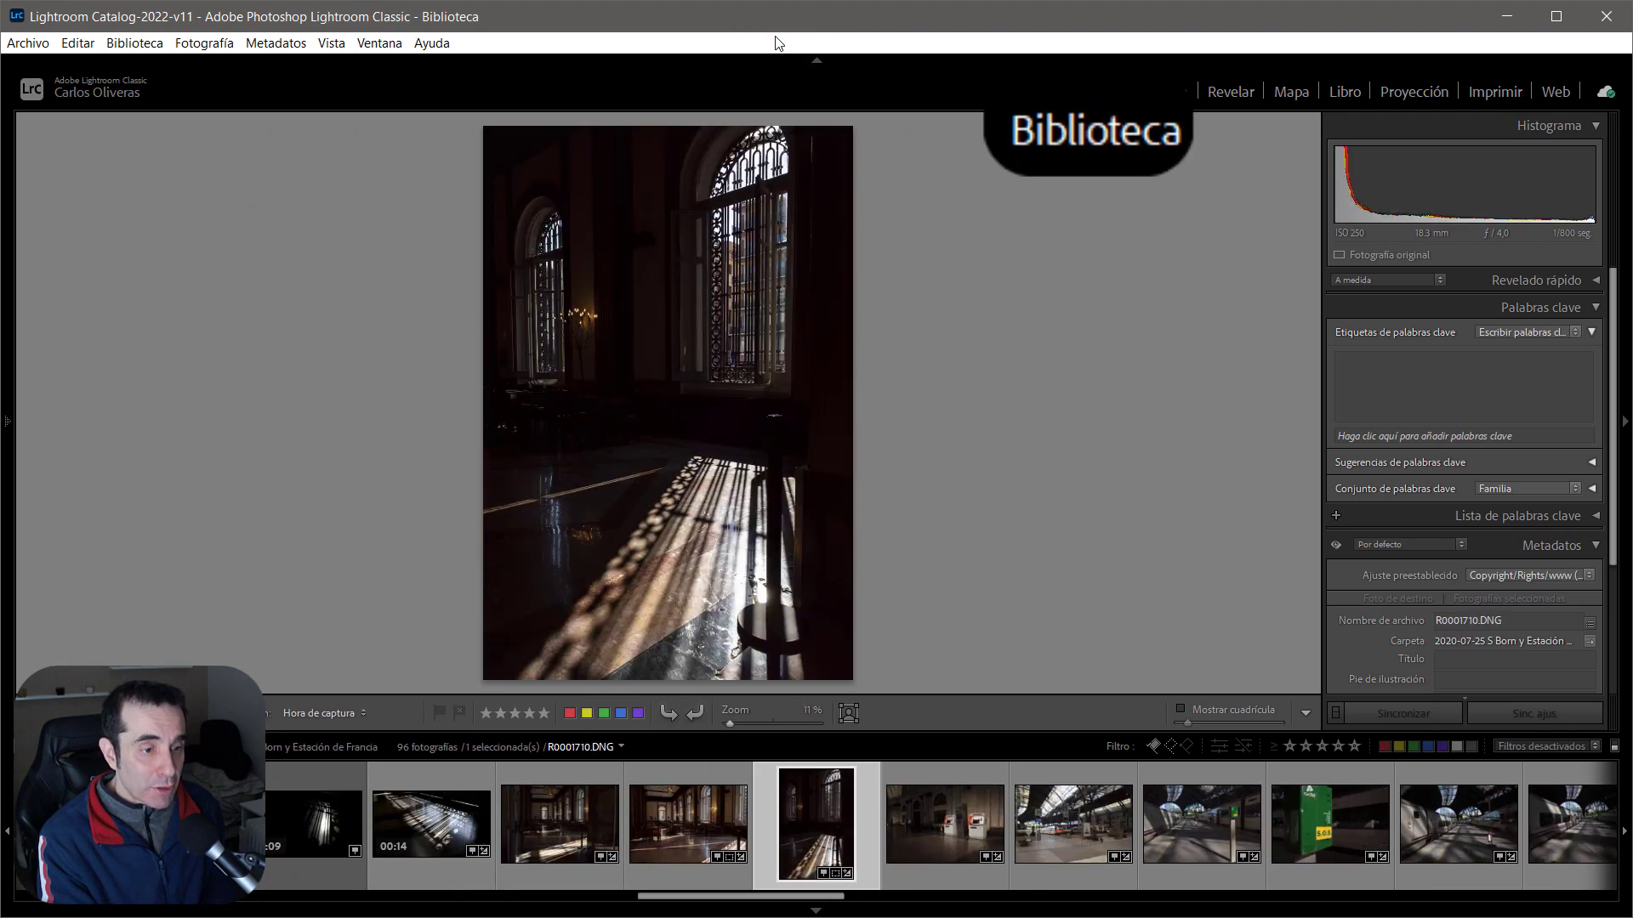
key(Left)
key(Right)
key(Right)
key(Right)
key(Left)
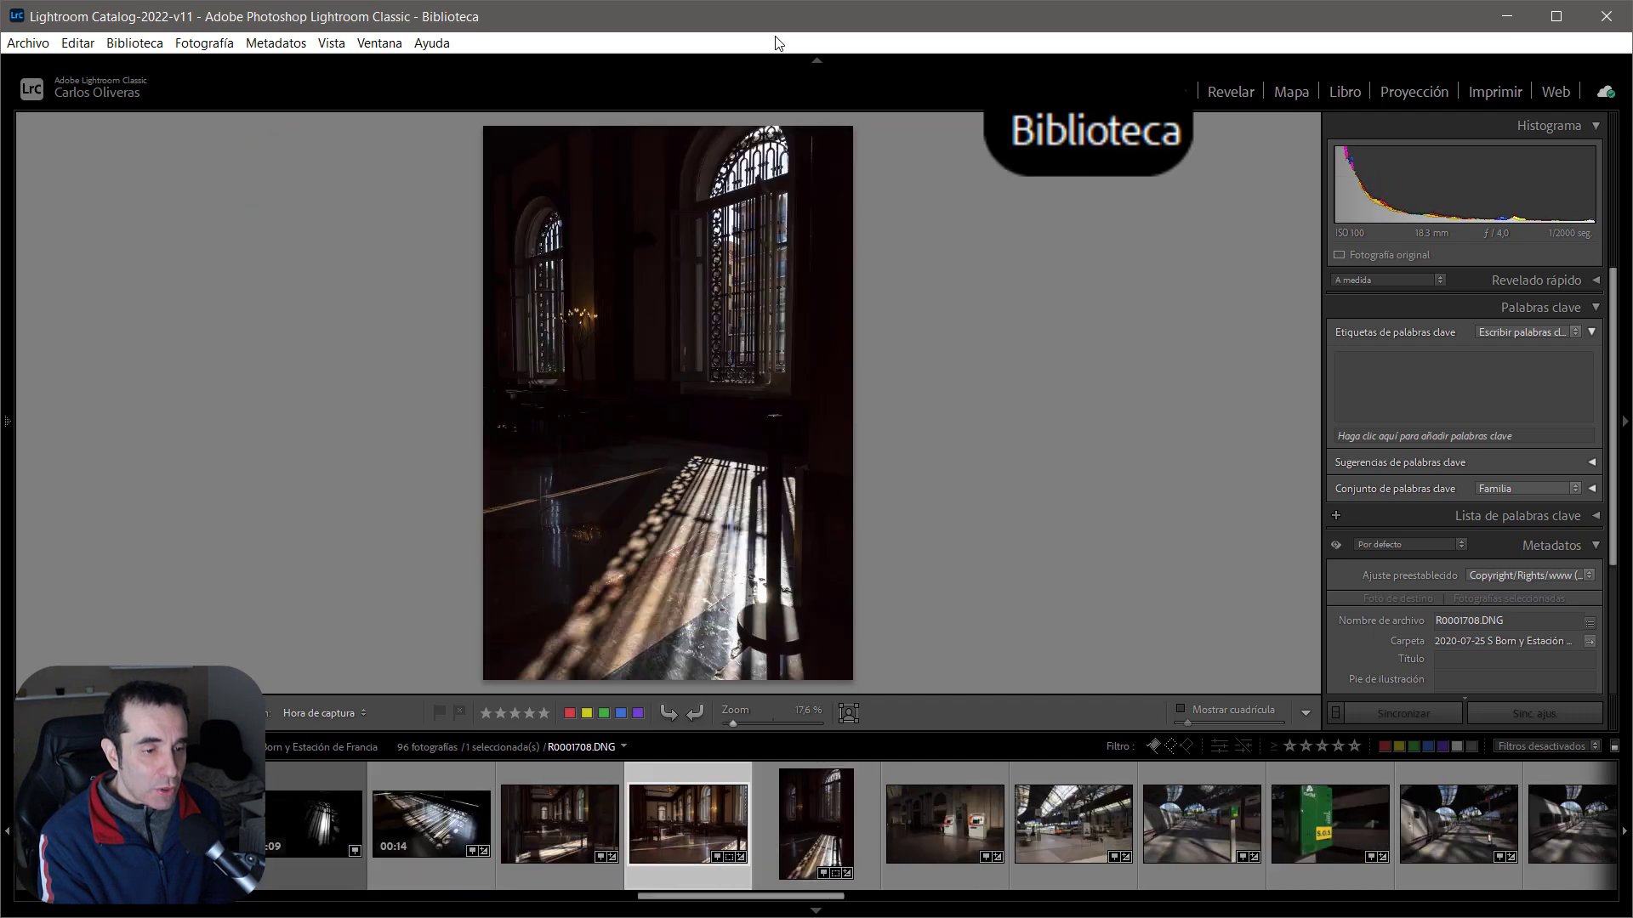
key(Left)
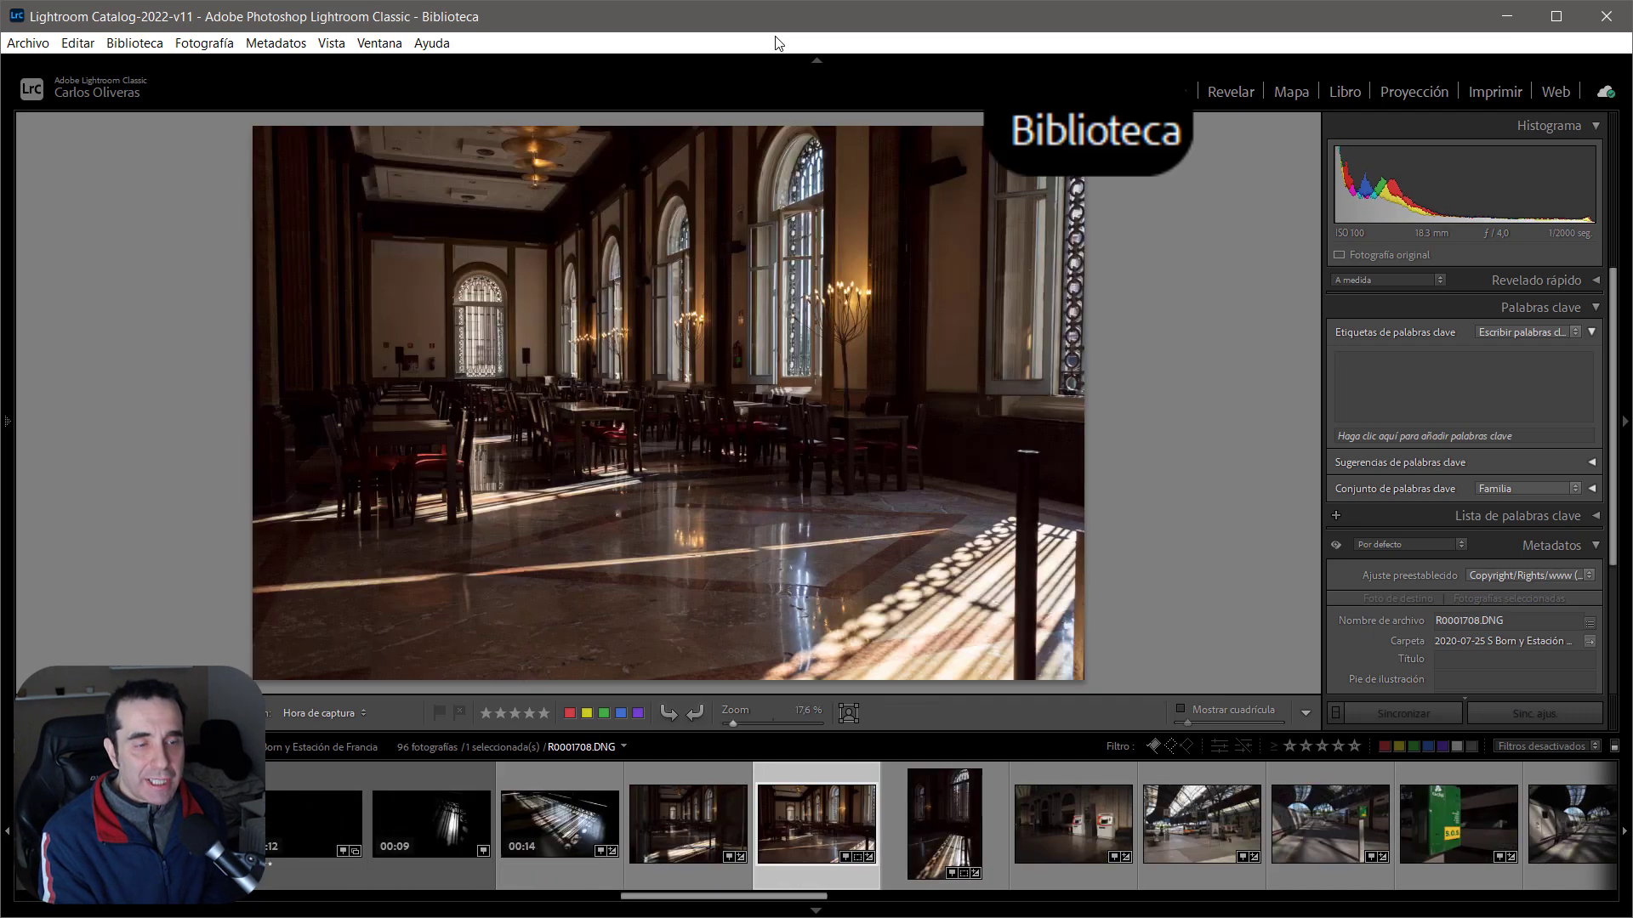
key(Left)
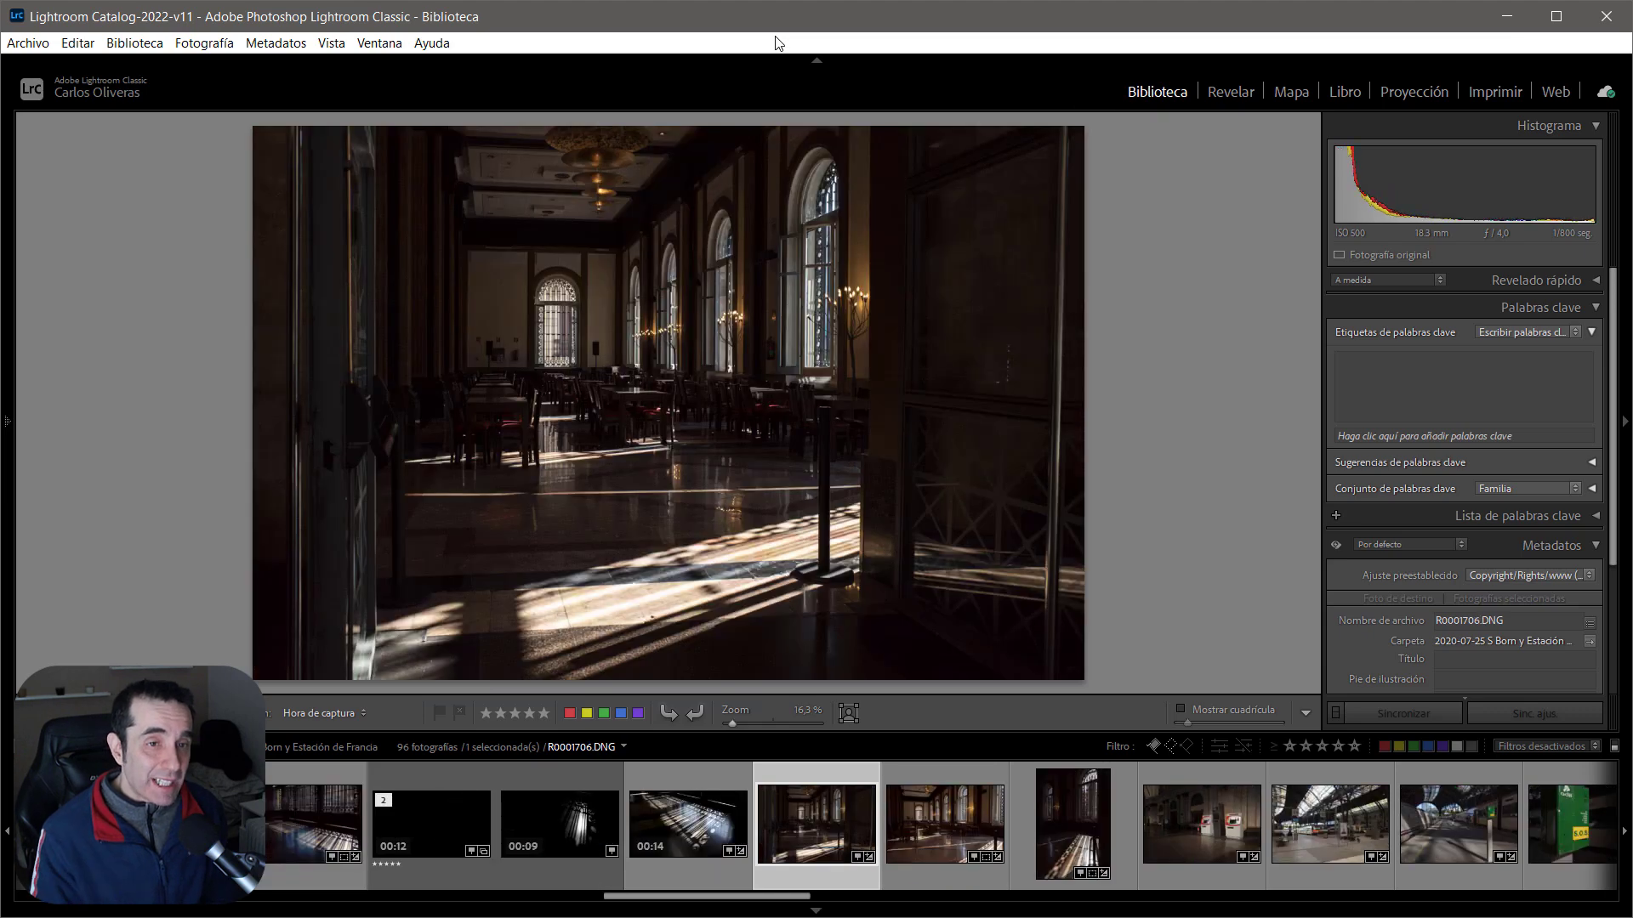
Open the vertical window-light photo R0001708 in Develop and inspect its floor at 100%
click(1216, 94)
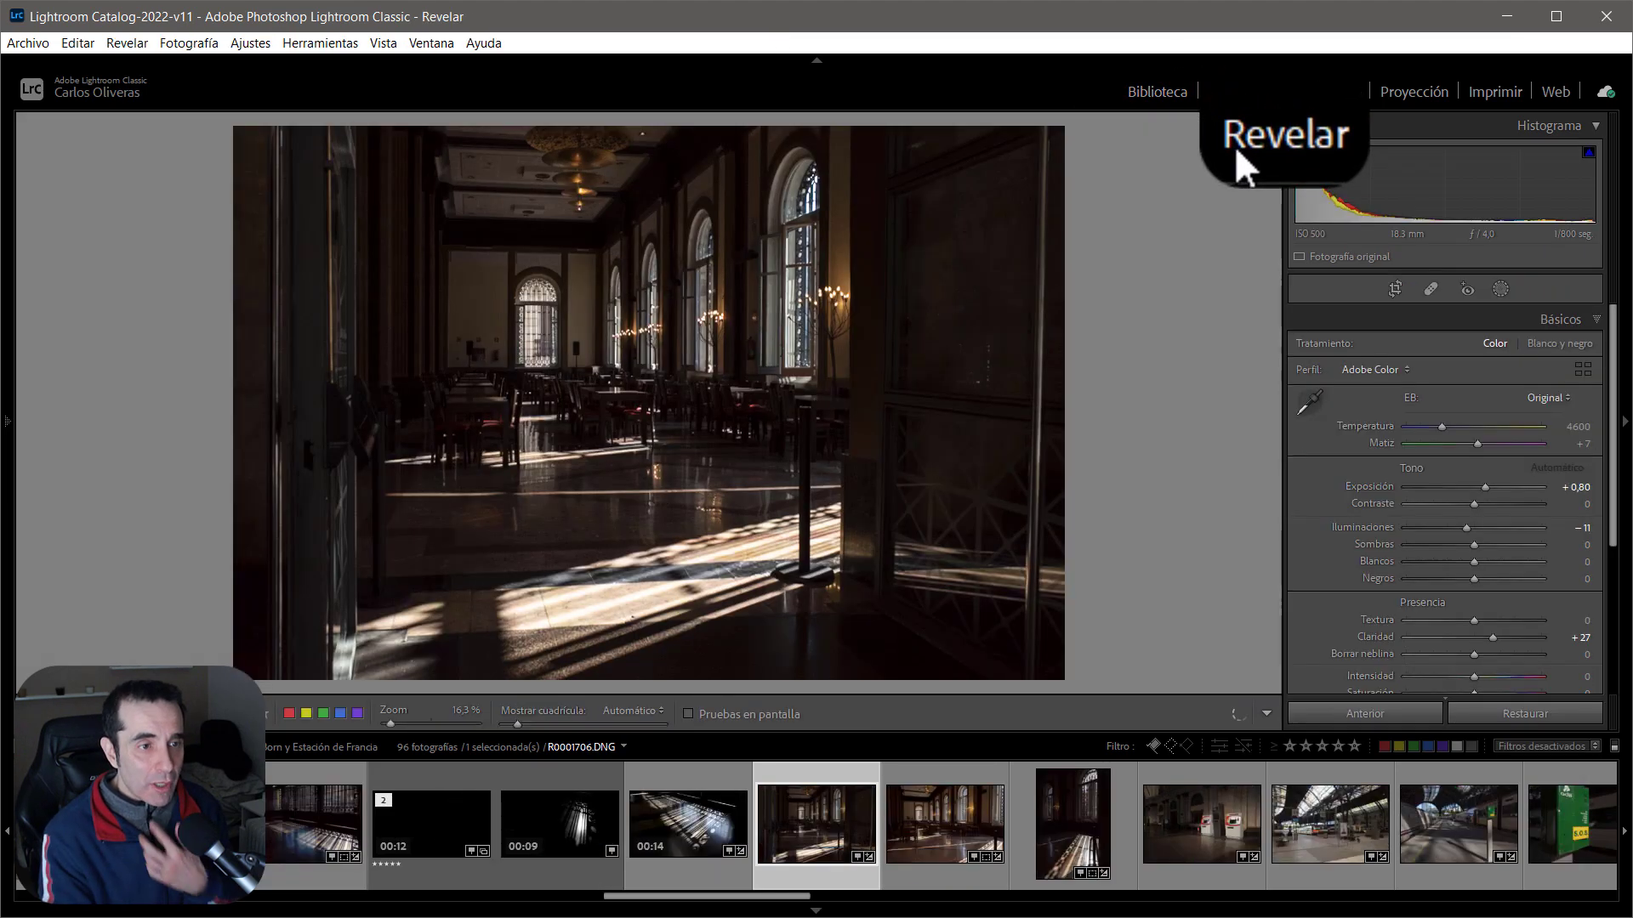
key(Right)
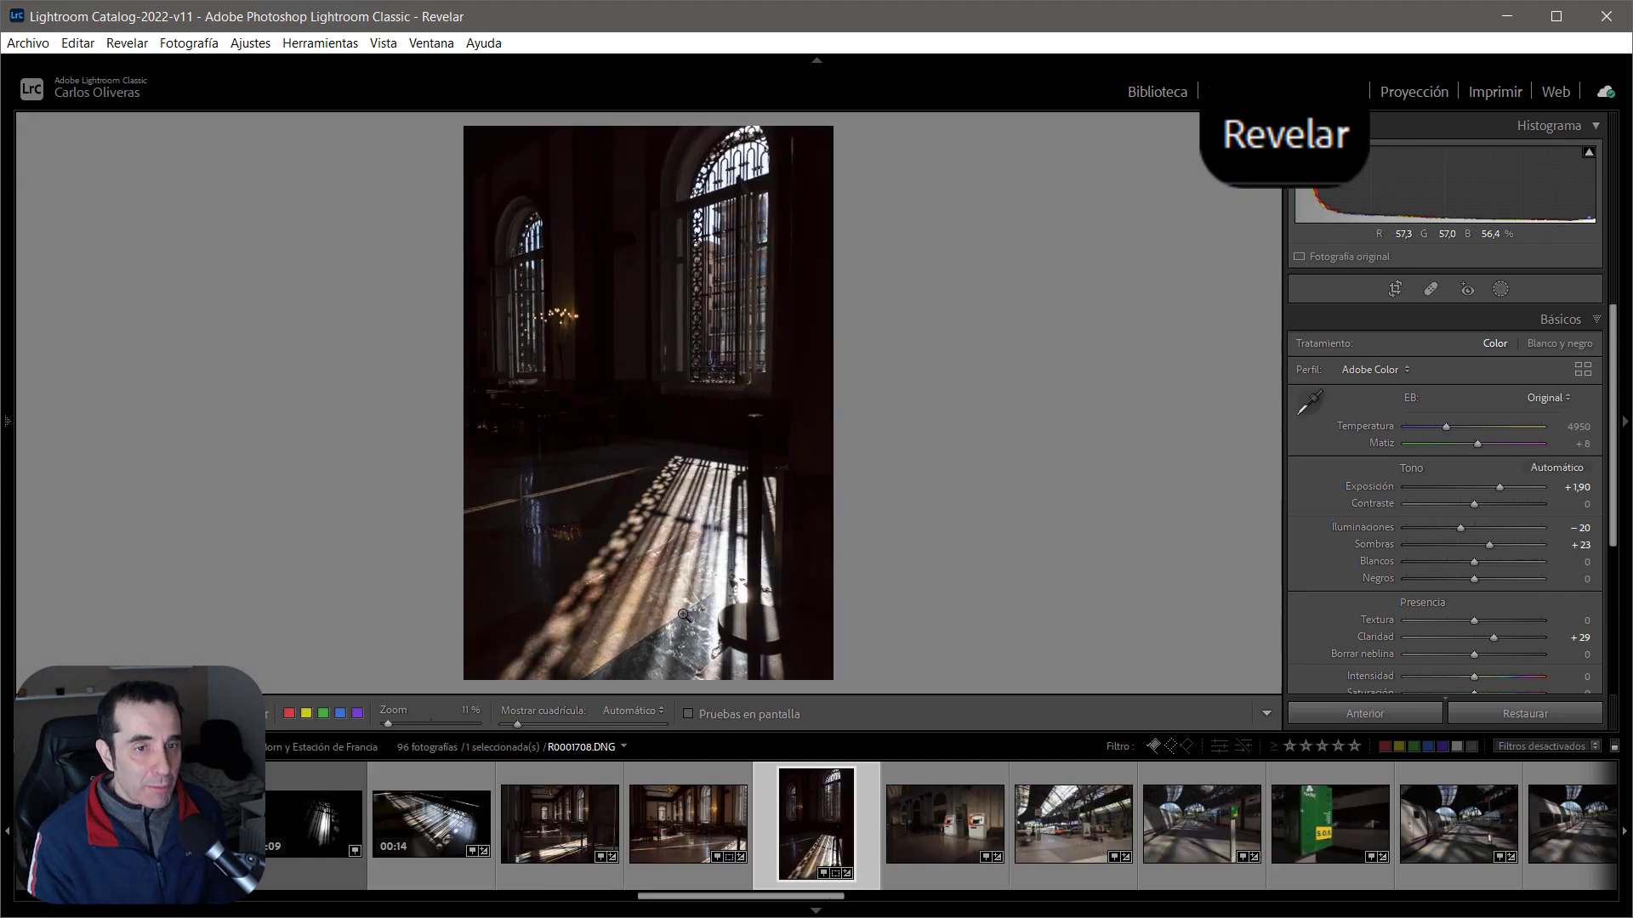
drag(686, 610, 351, 401)
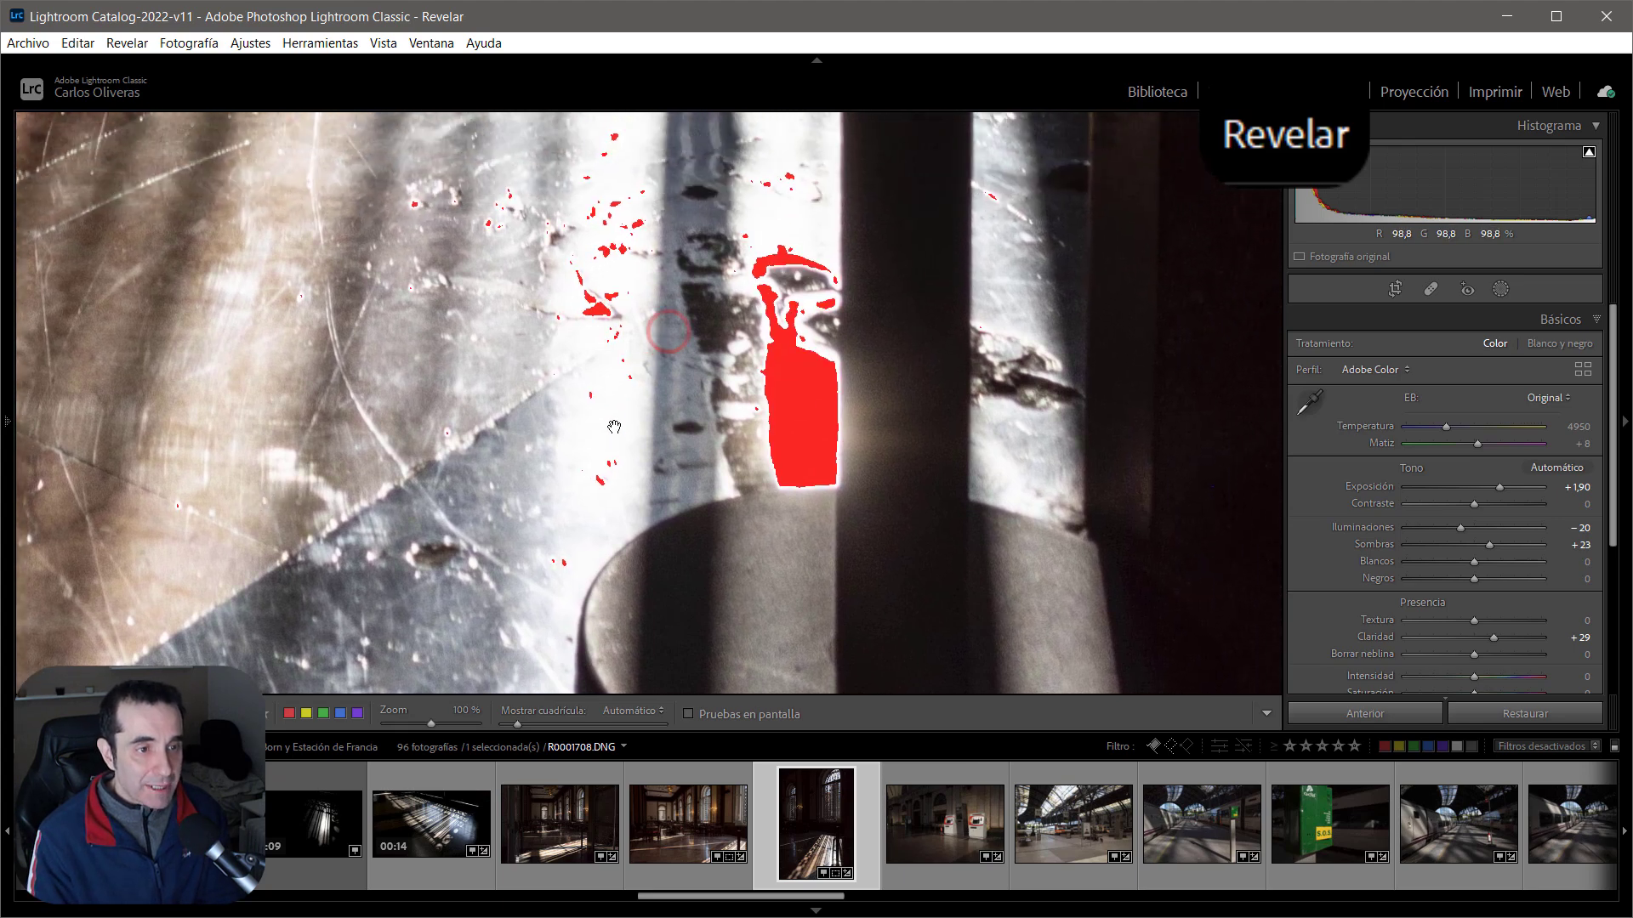
drag(351, 401, 614, 428)
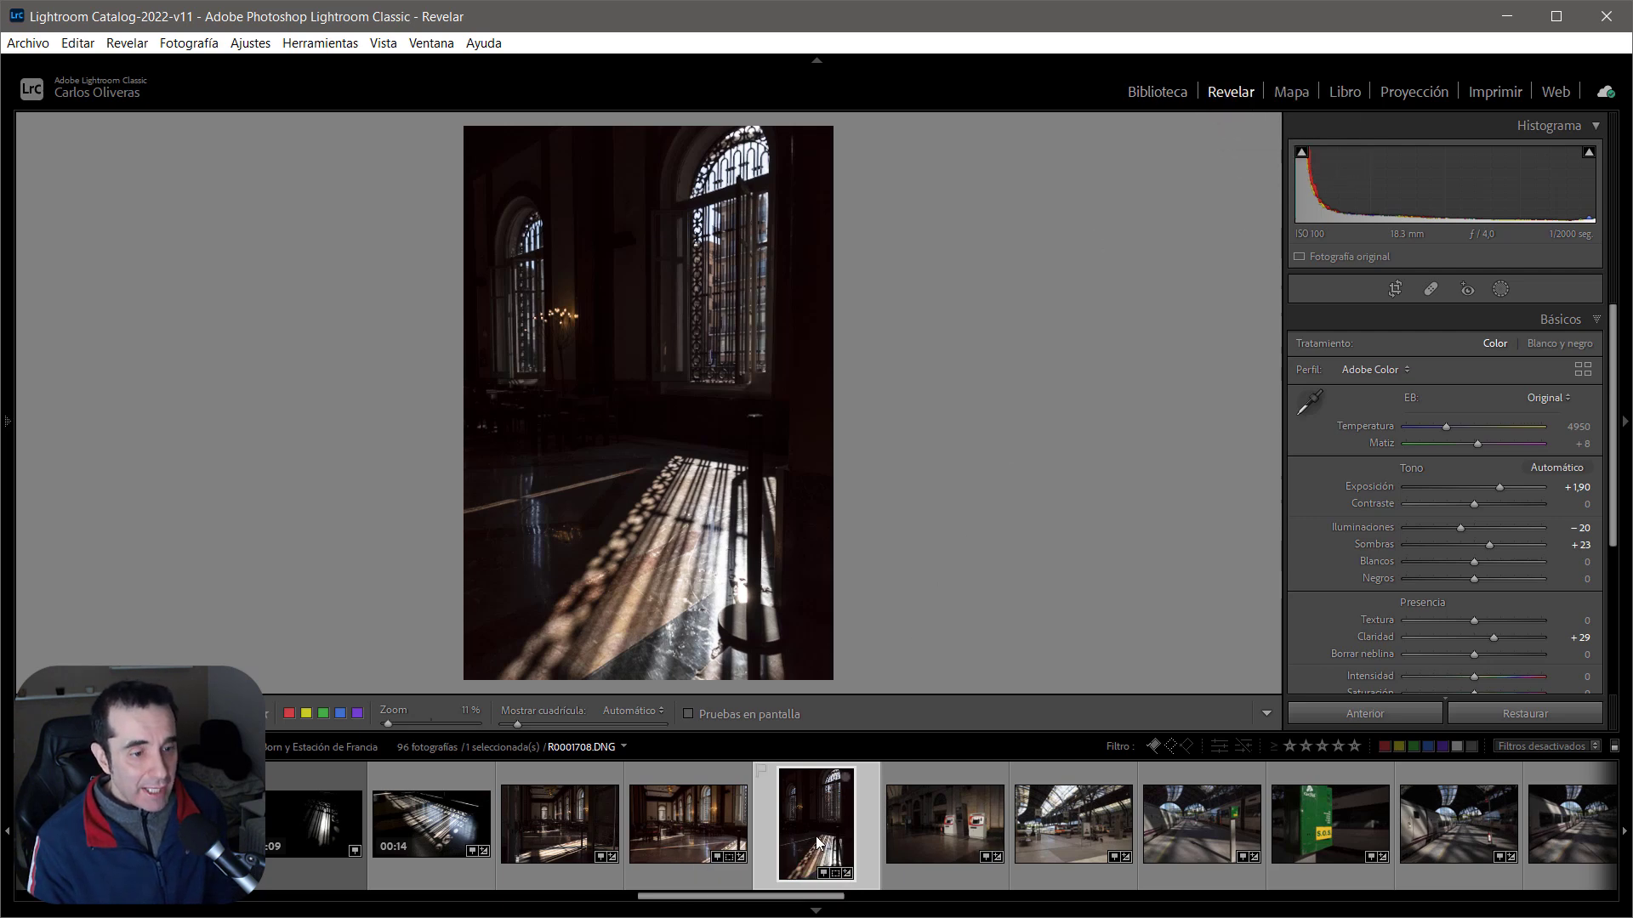
Show sunlit restaurant hall photo R0001707 in Develop after comparing it with the window-light photo
click(696, 841)
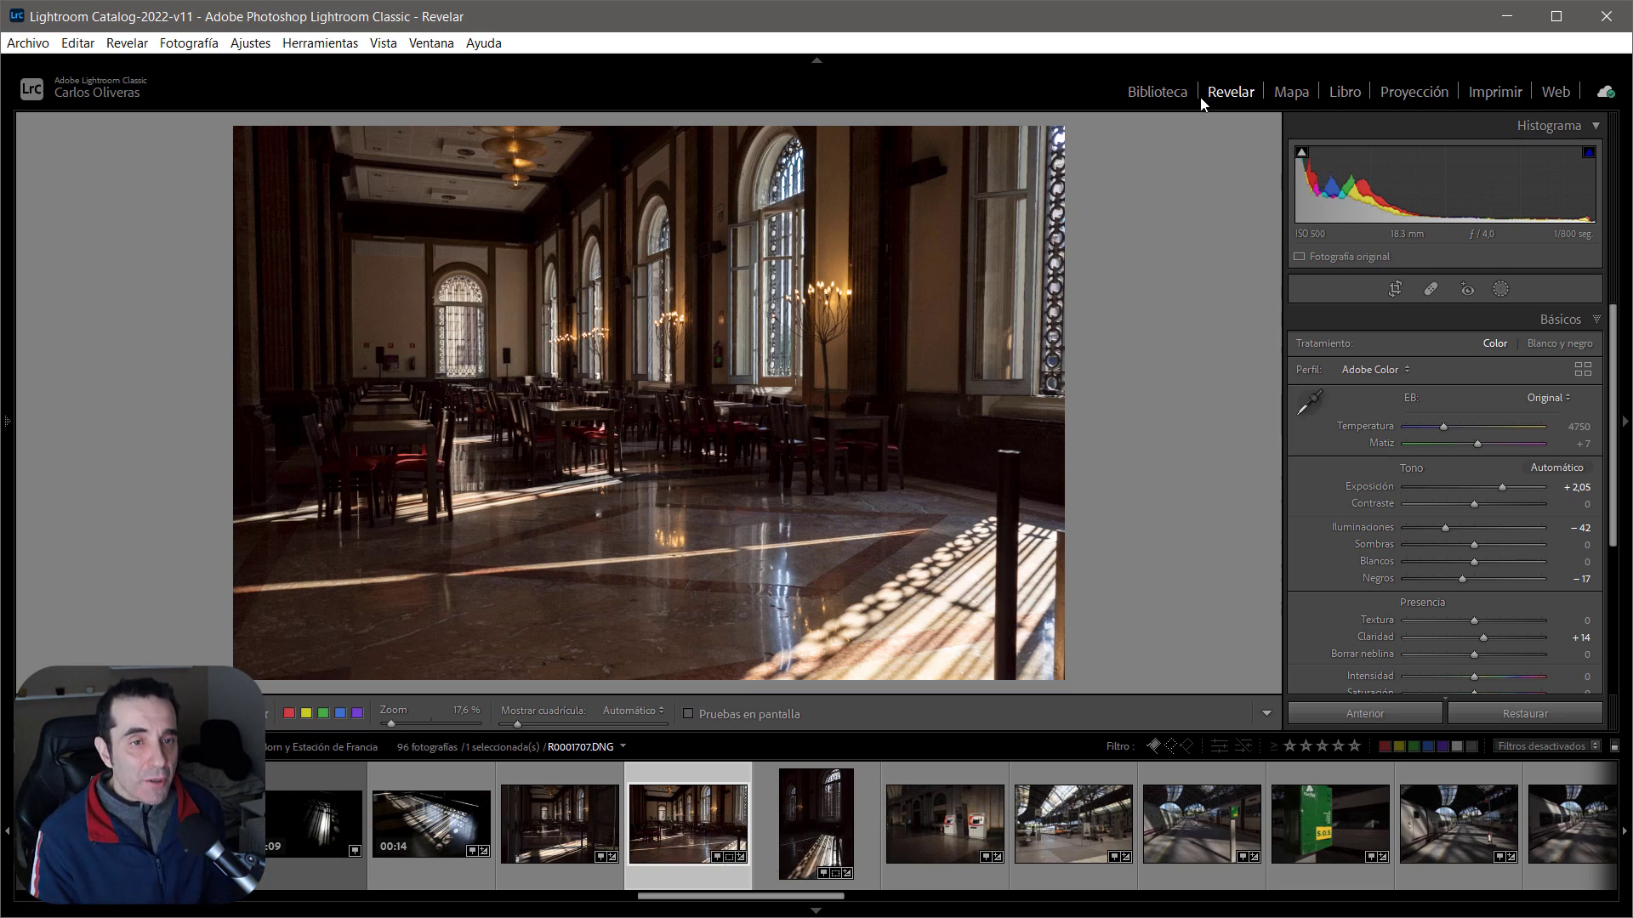
key(Right)
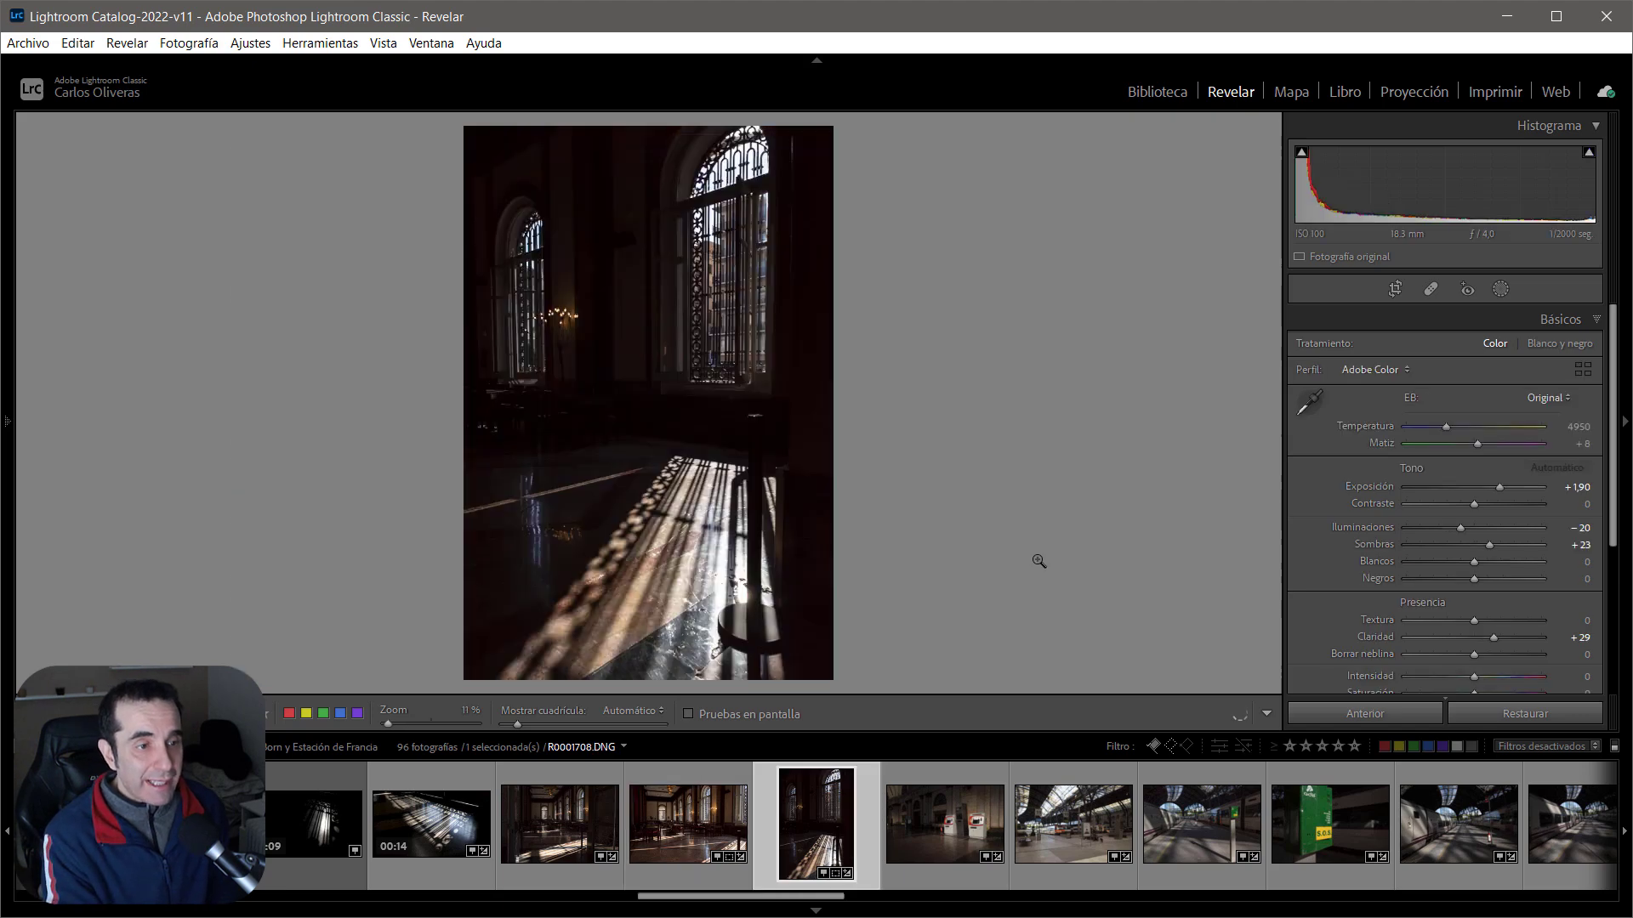
key(Right)
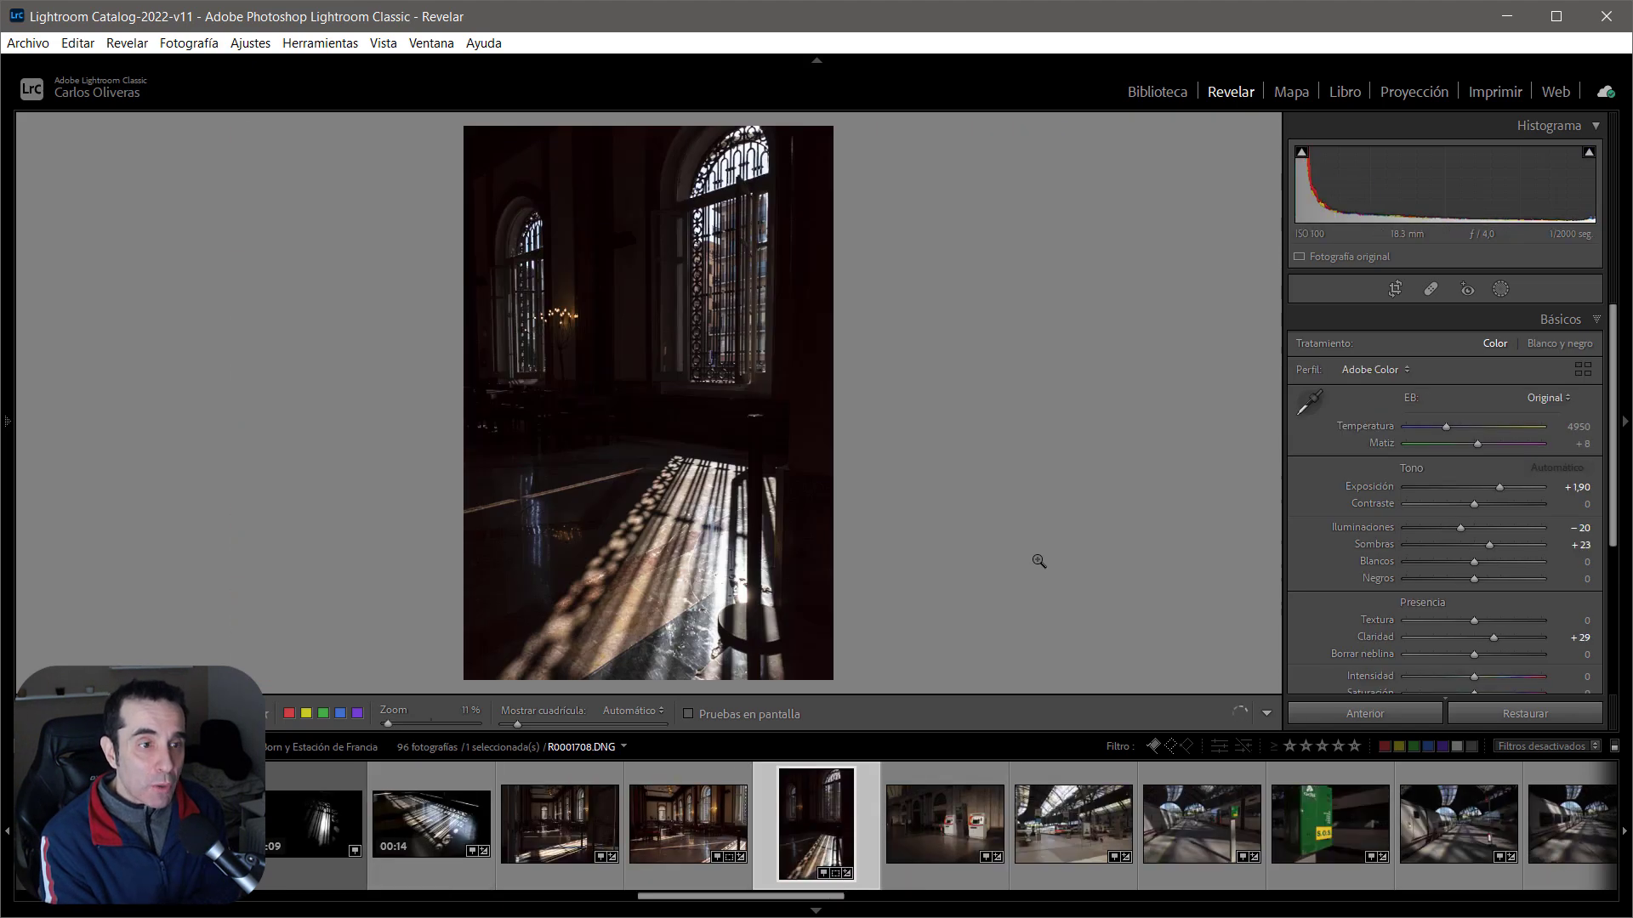
key(Left)
key(Right)
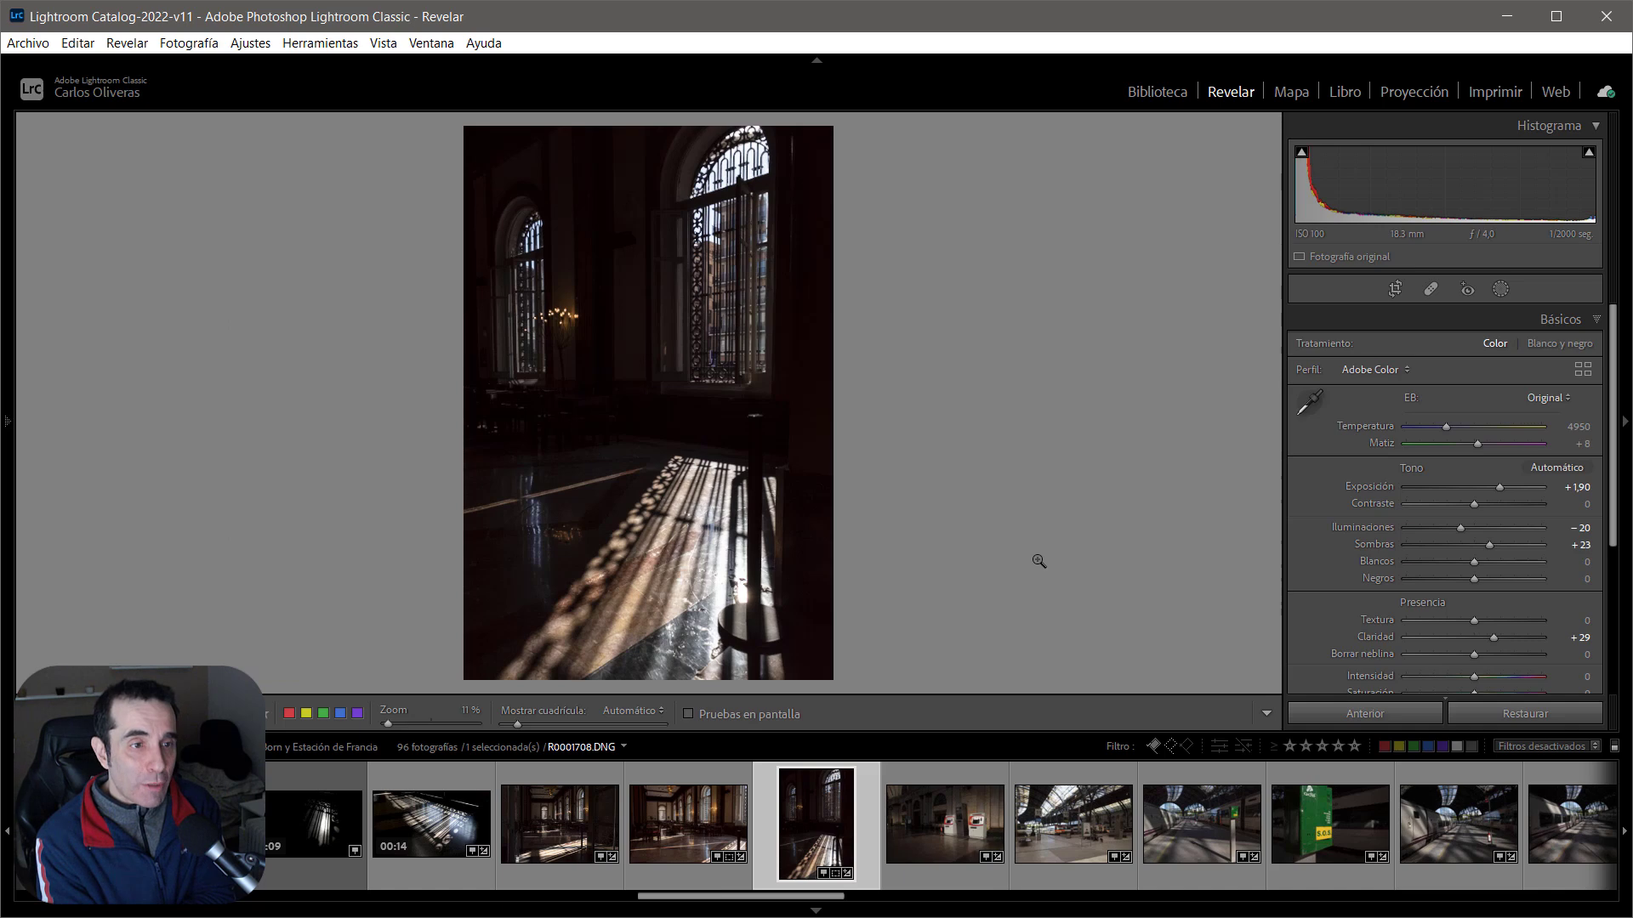
key(Left)
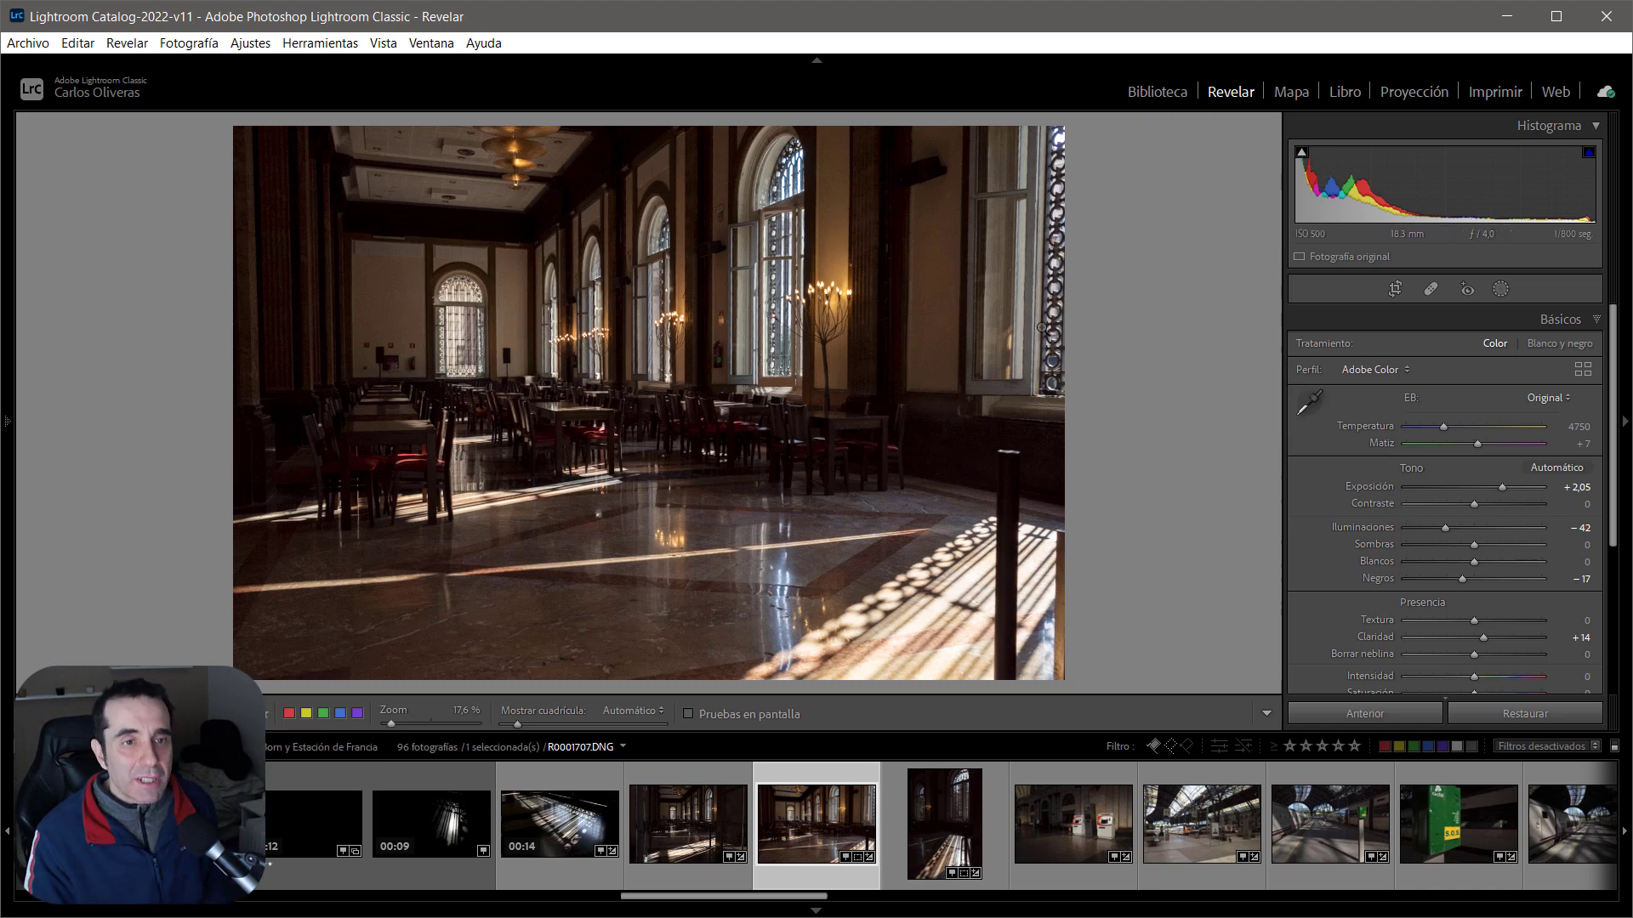
Return to the Library, advance to the ticket machines photo, and hide the filmstrip
click(1129, 94)
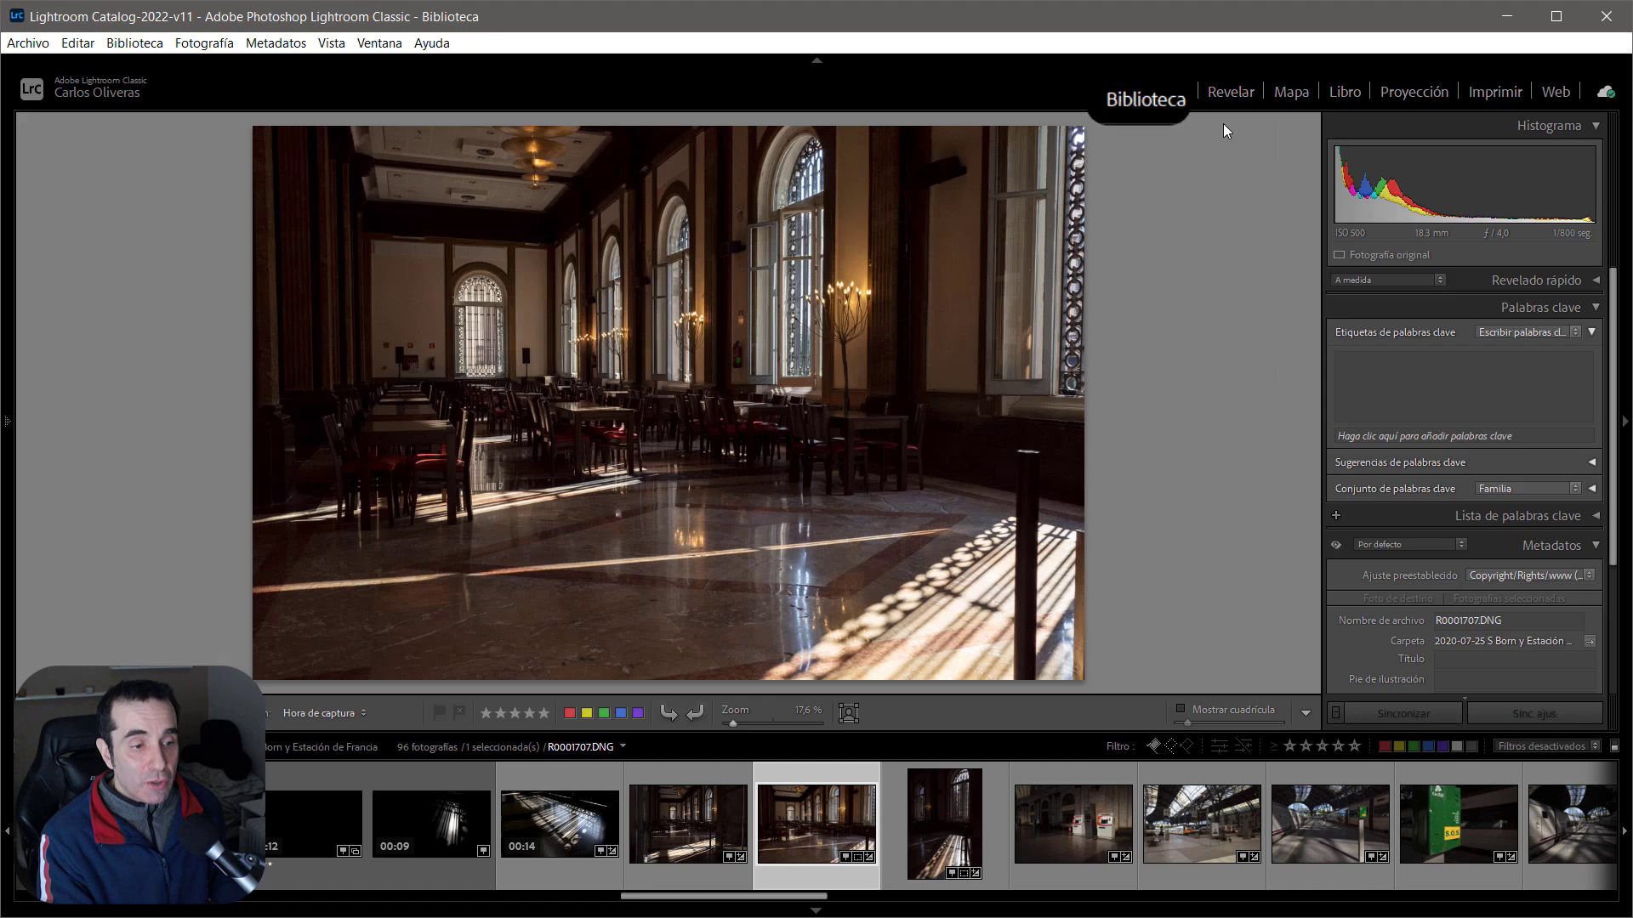
key(Right)
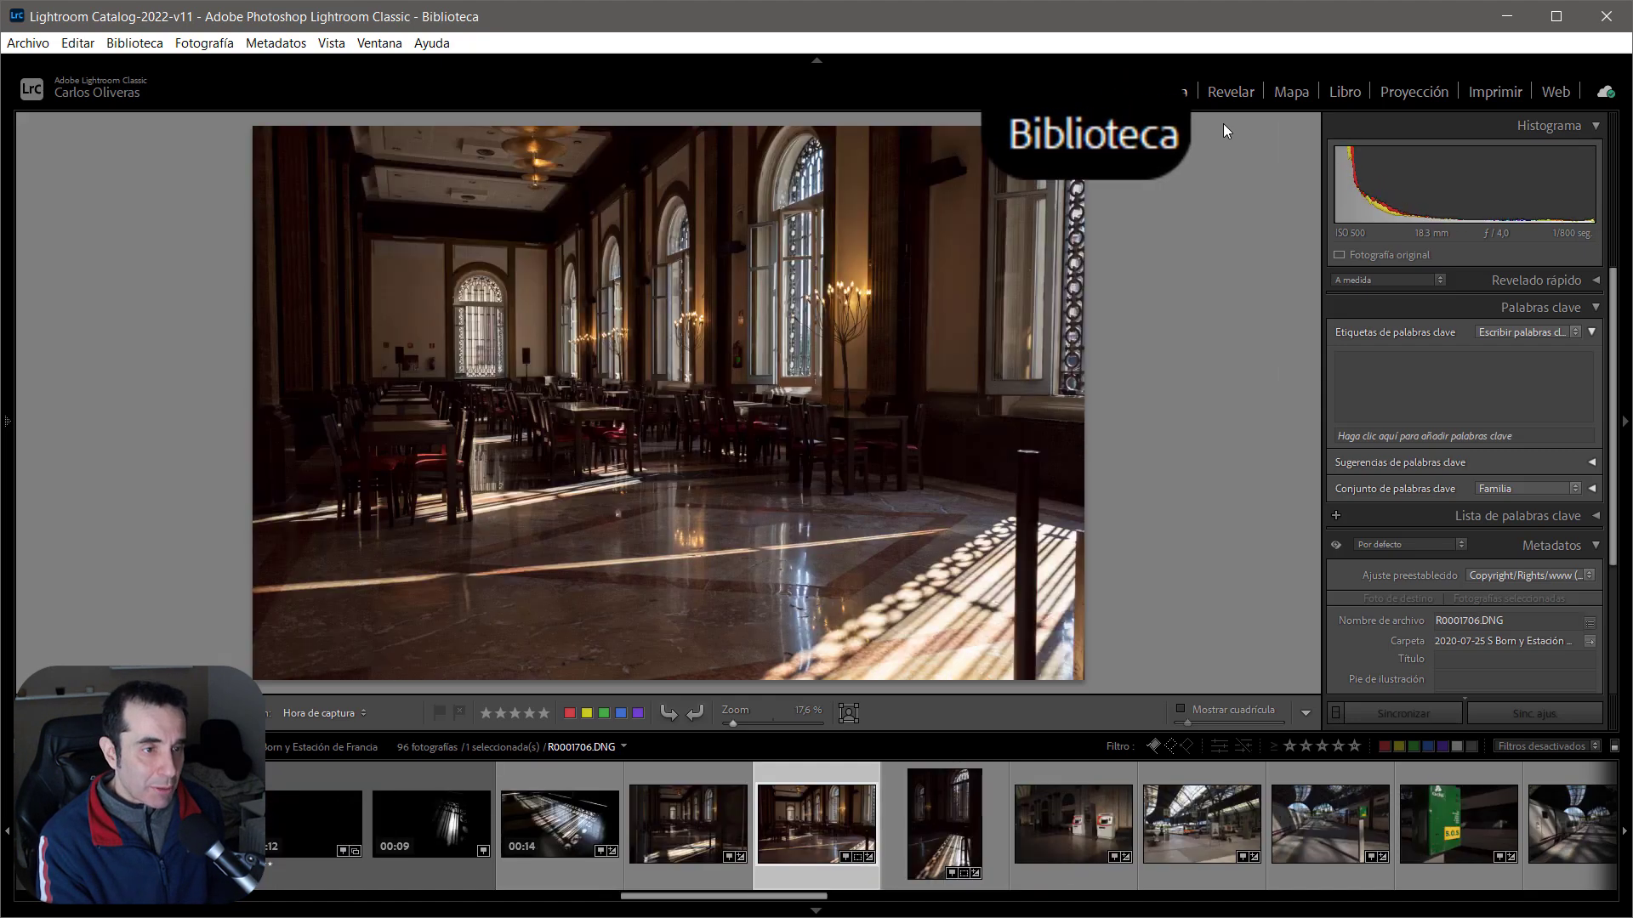
key(Right)
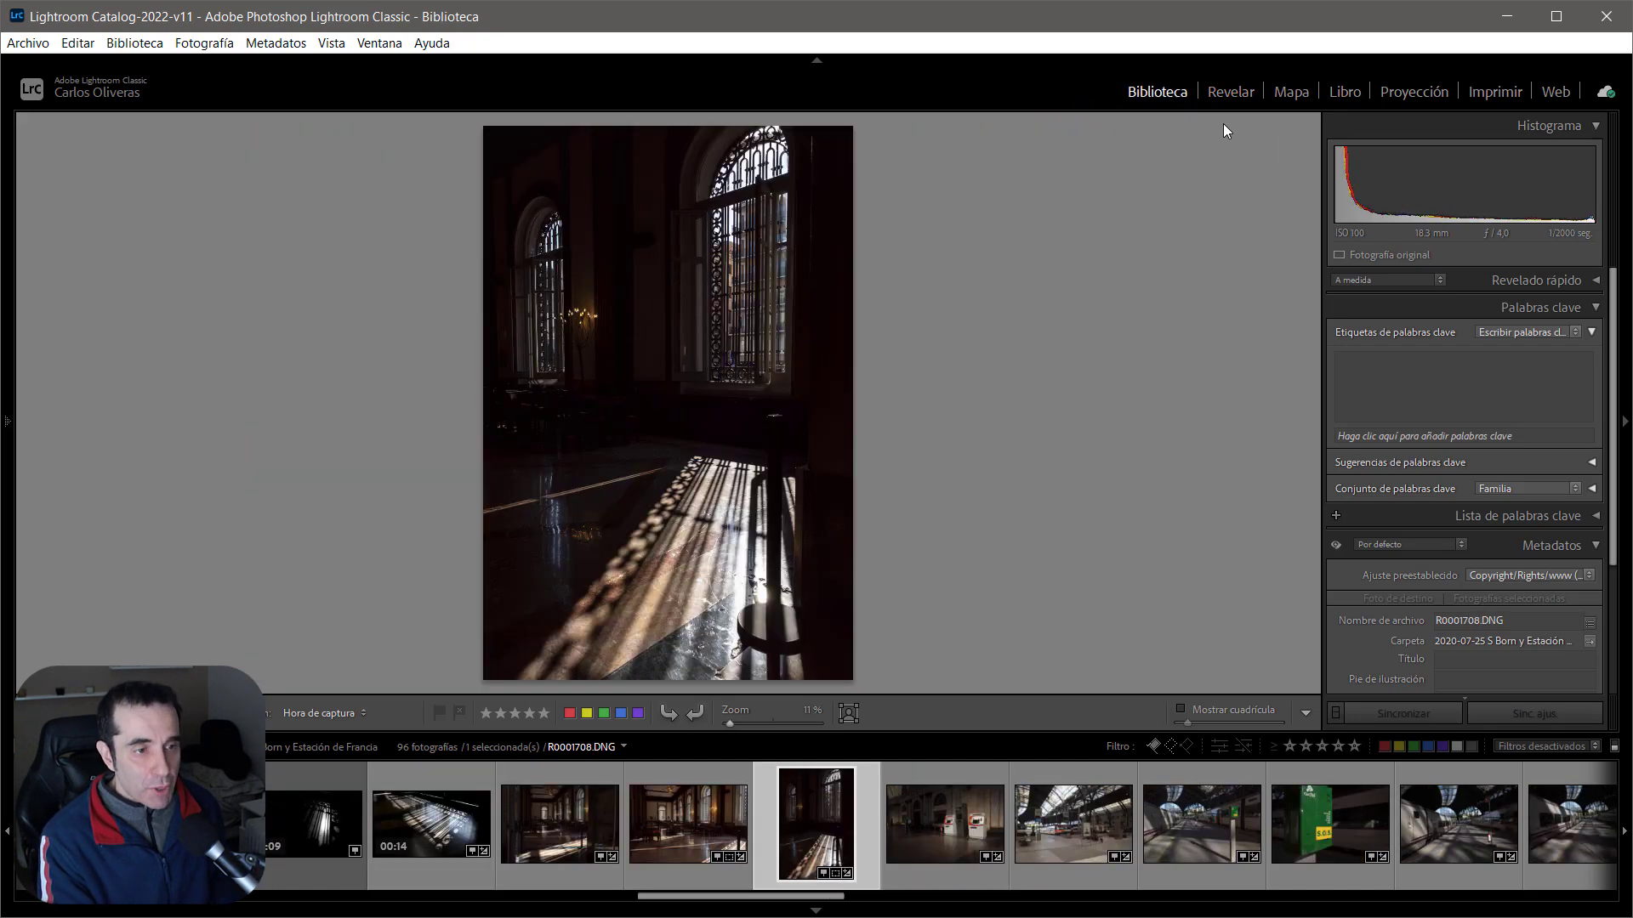
key(Right)
key(F6)
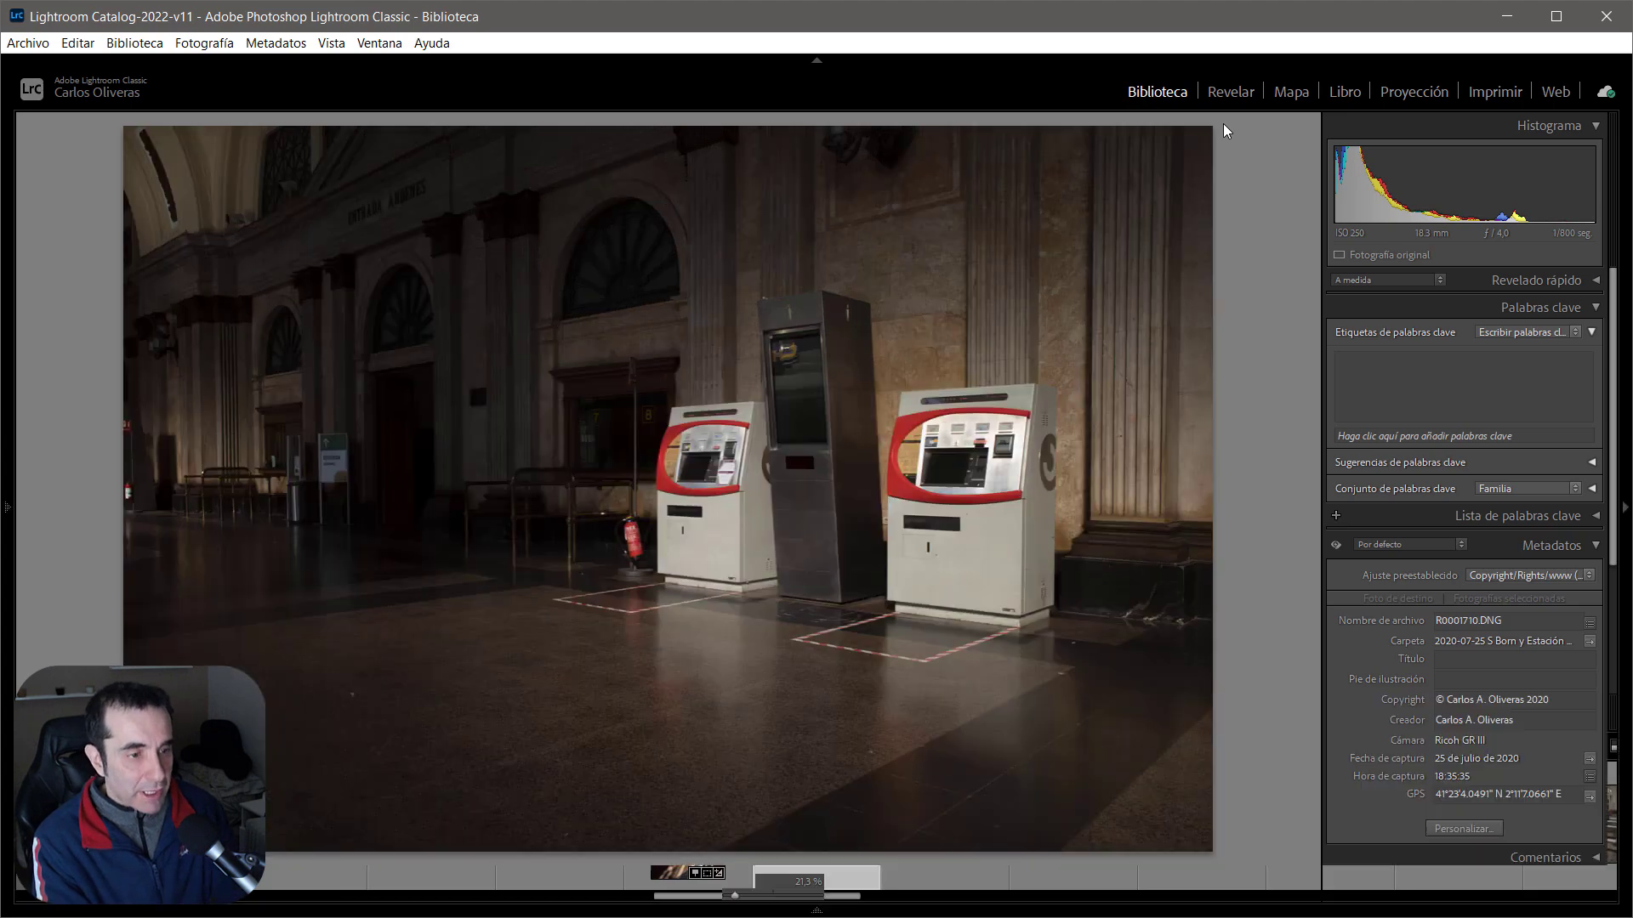
Step forward past the platform and interior shots to gate-shadow entrance photo R0001718
key(Right)
key(Right)
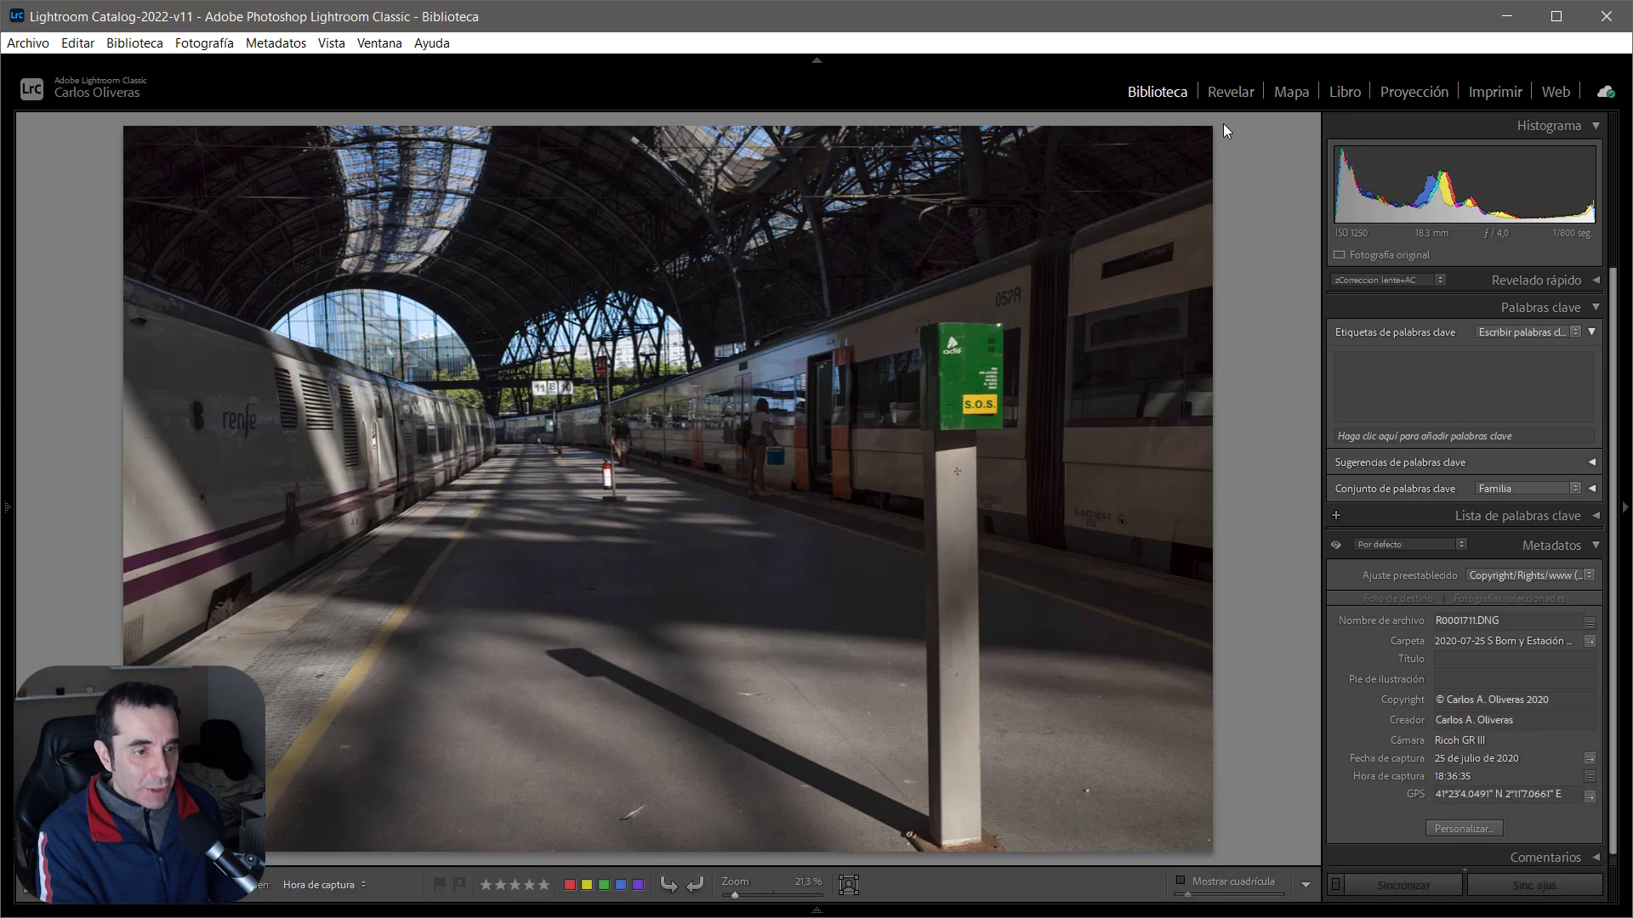
key(Right)
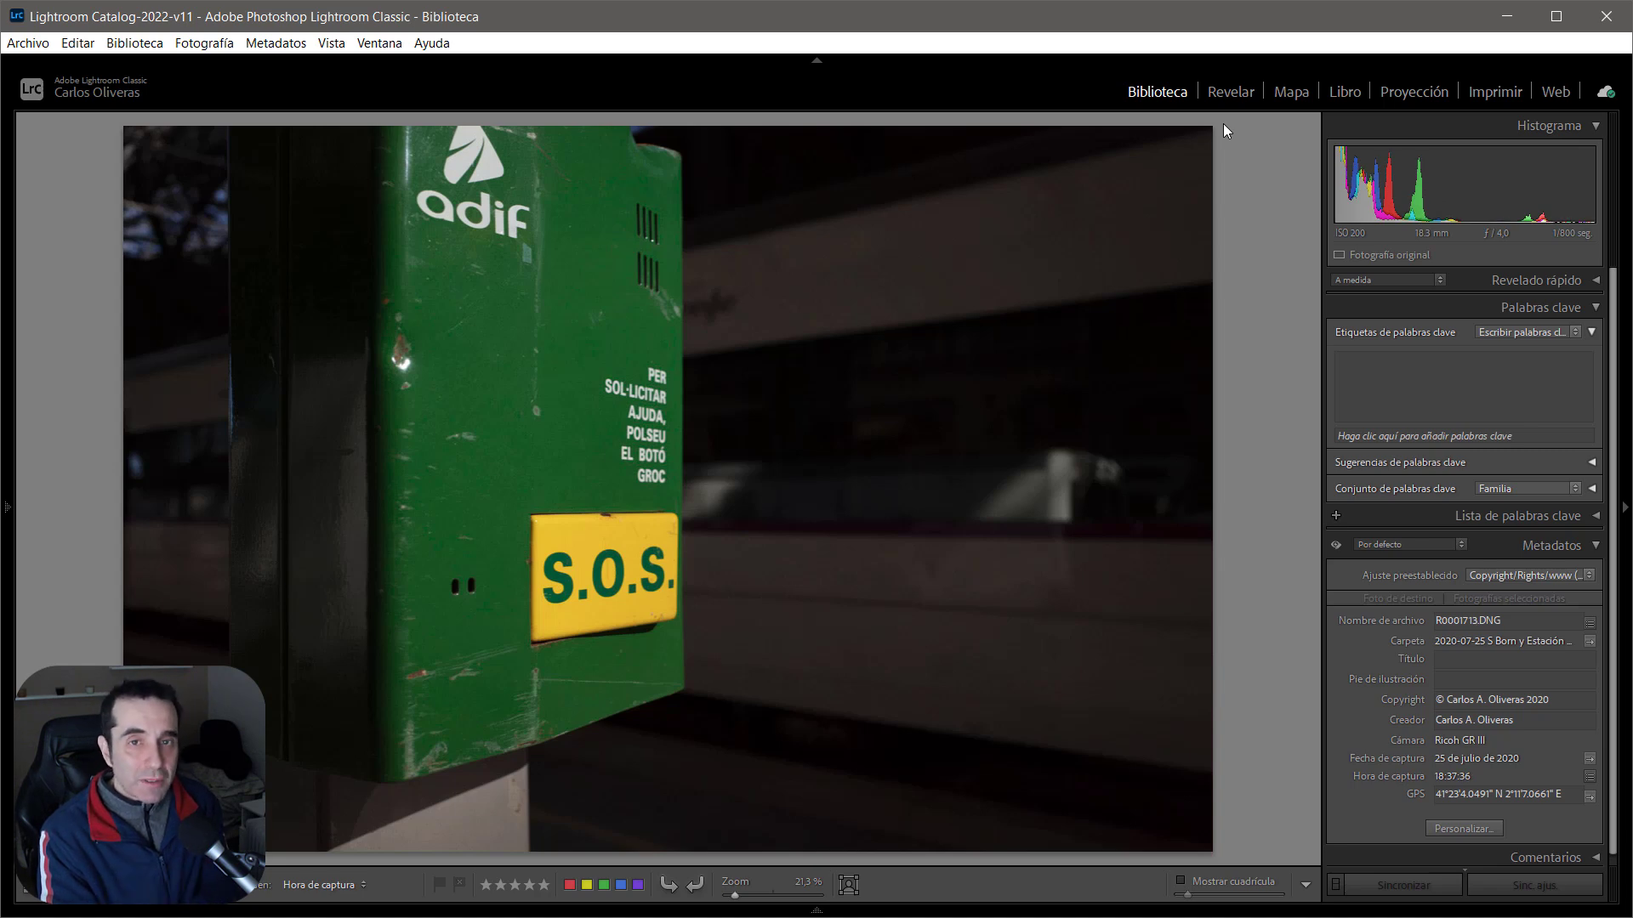
key(Right)
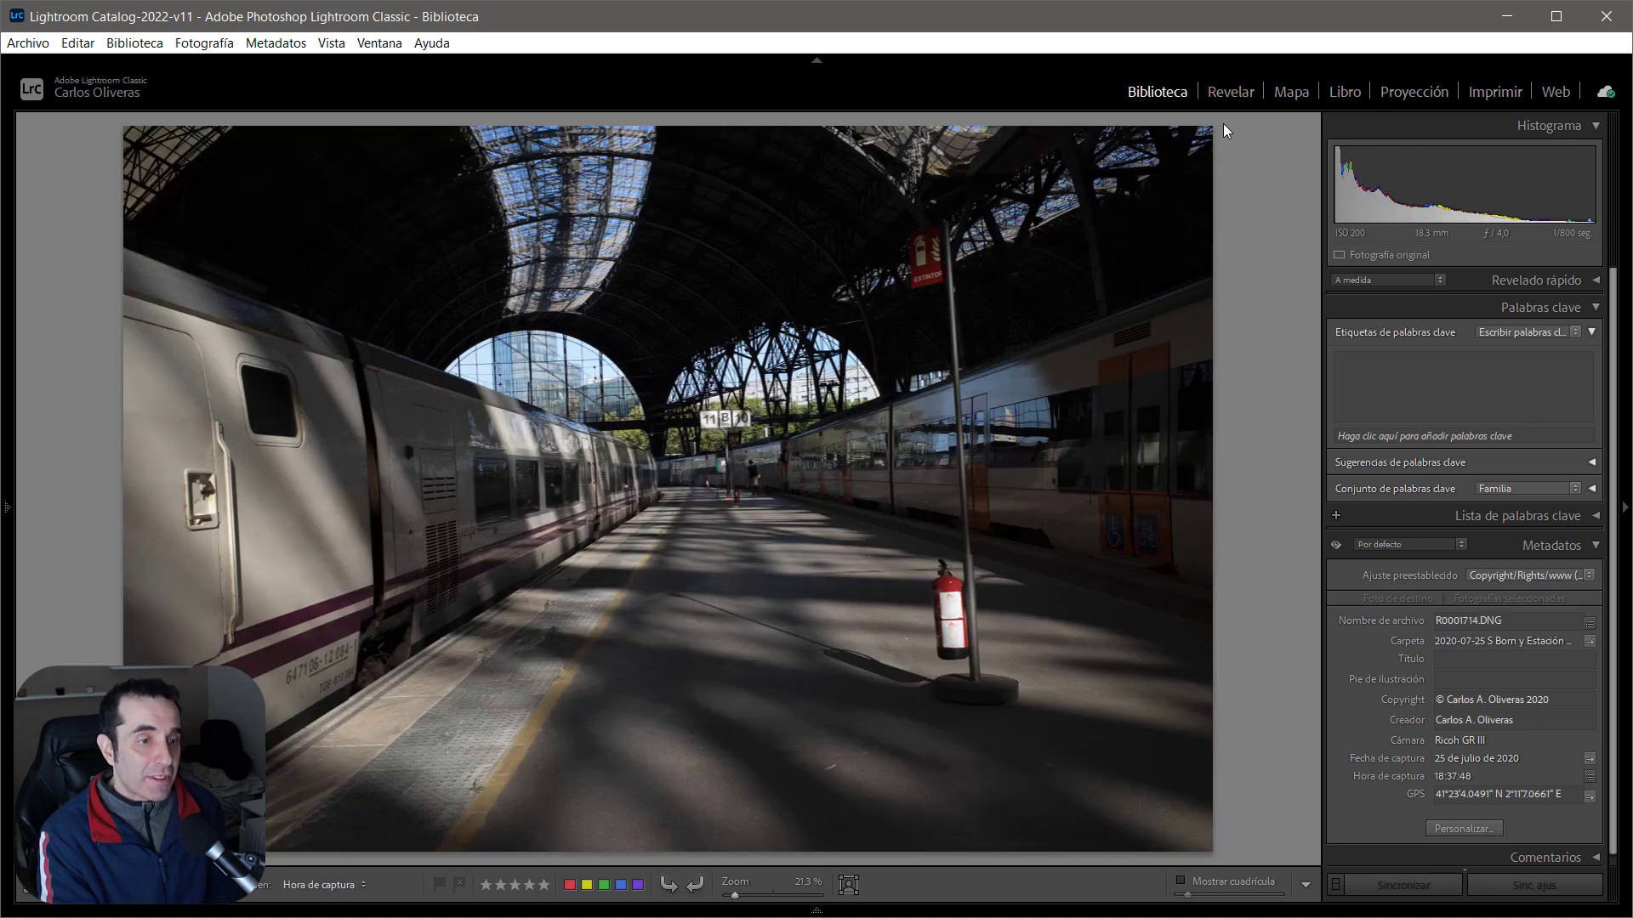
key(Right)
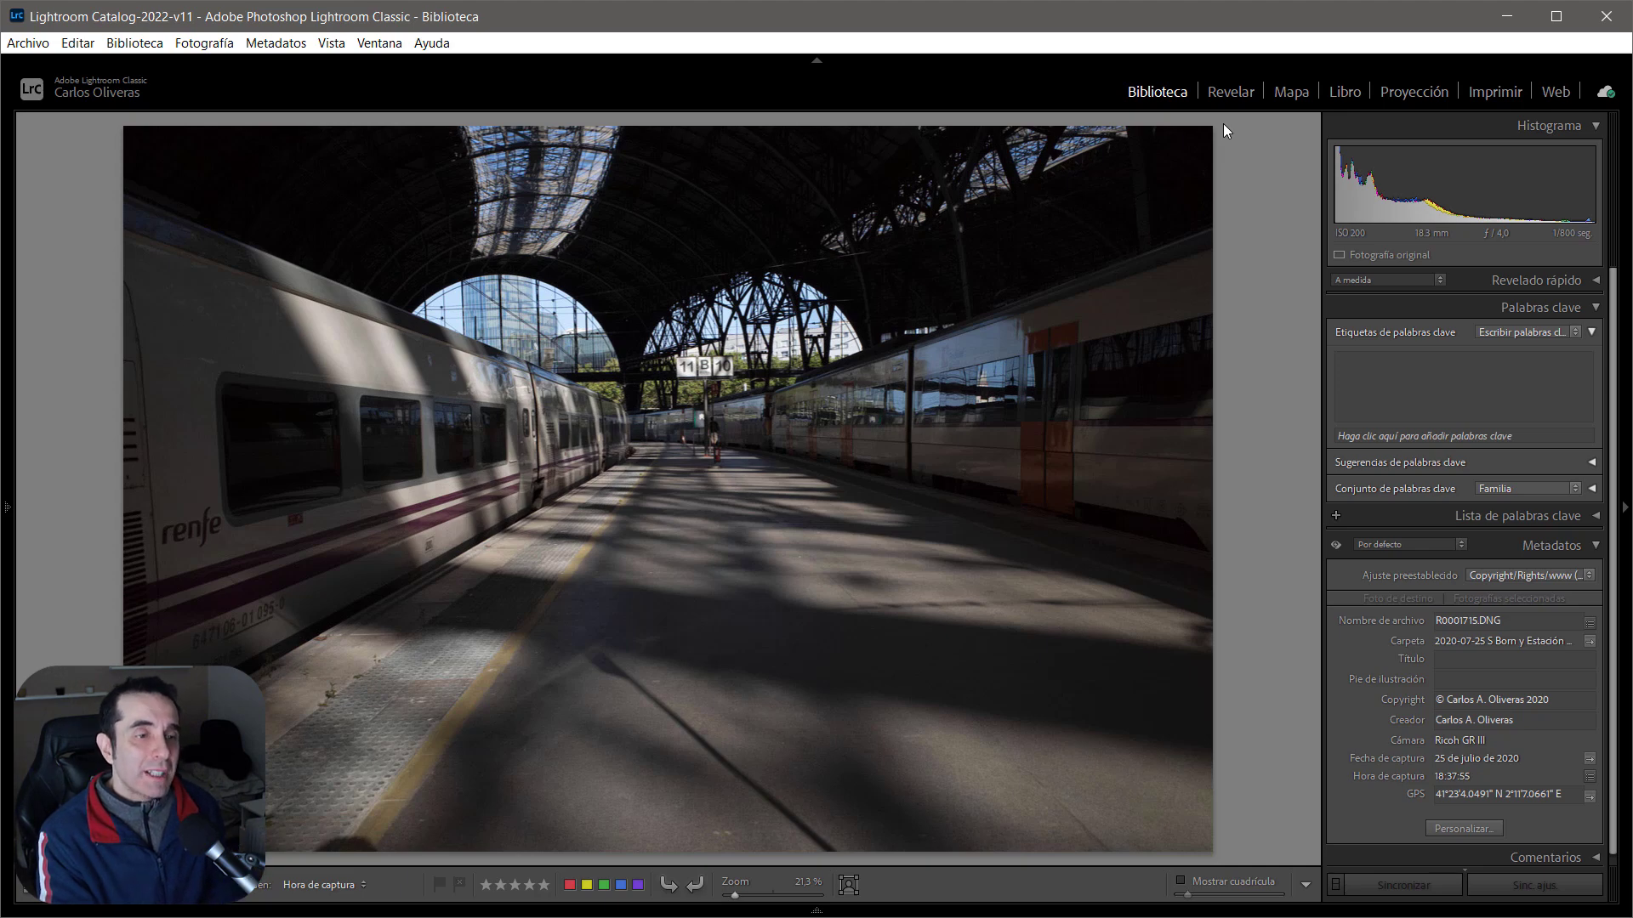
key(Right)
key(Right)
key(Right)
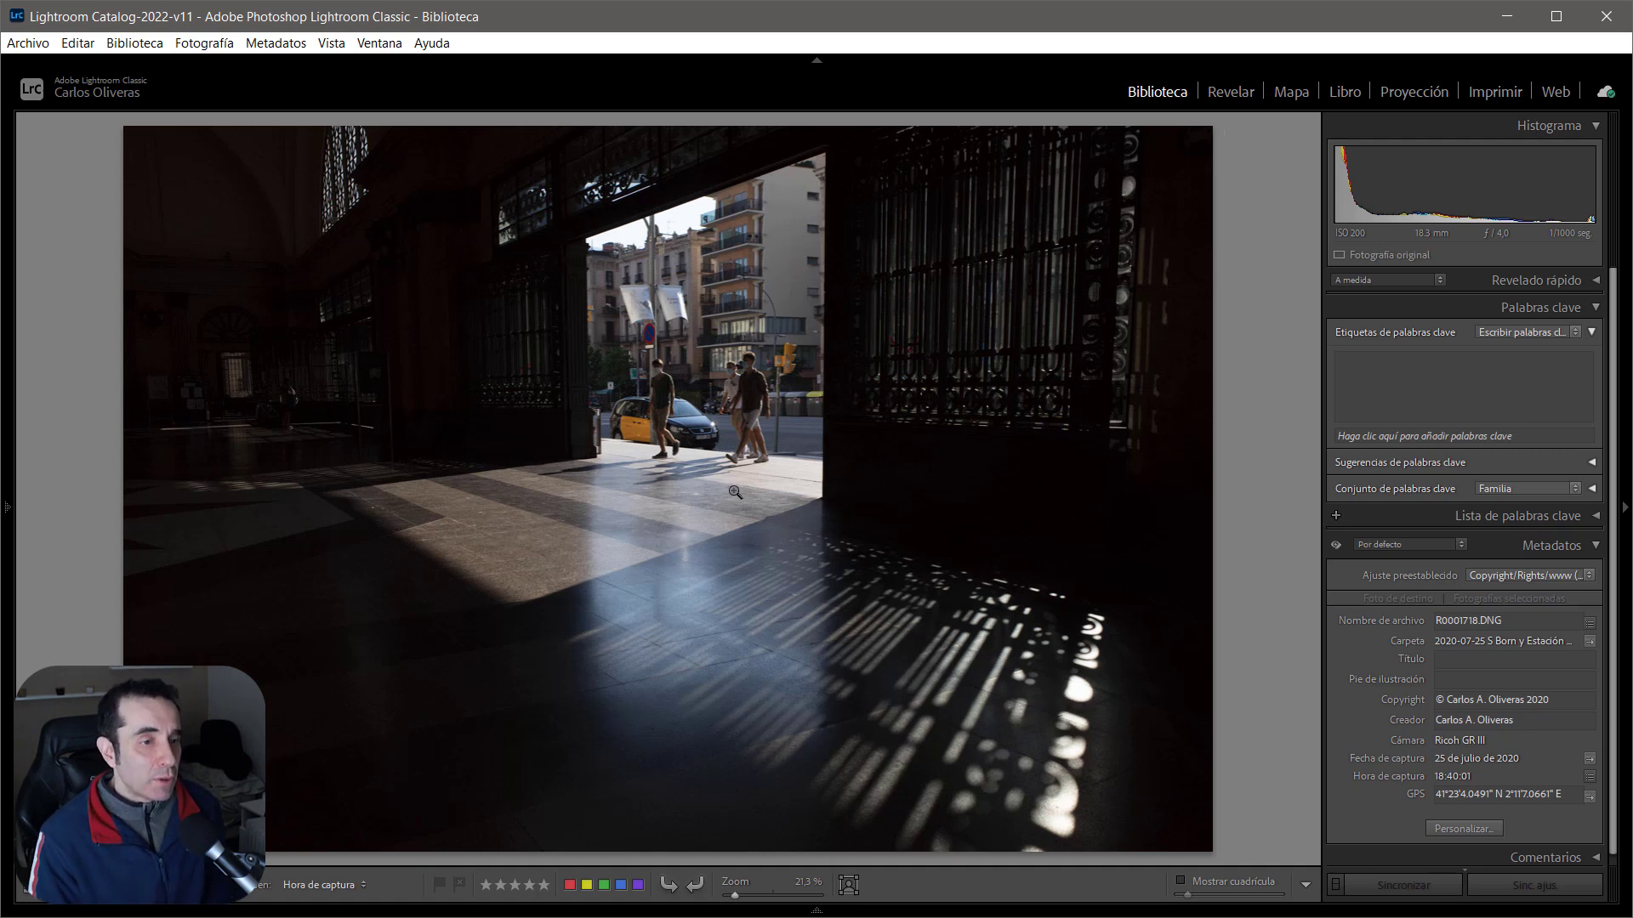
Try Black & White treatment on the entrance photo in Develop, revert to Color, and return to Library
click(1231, 92)
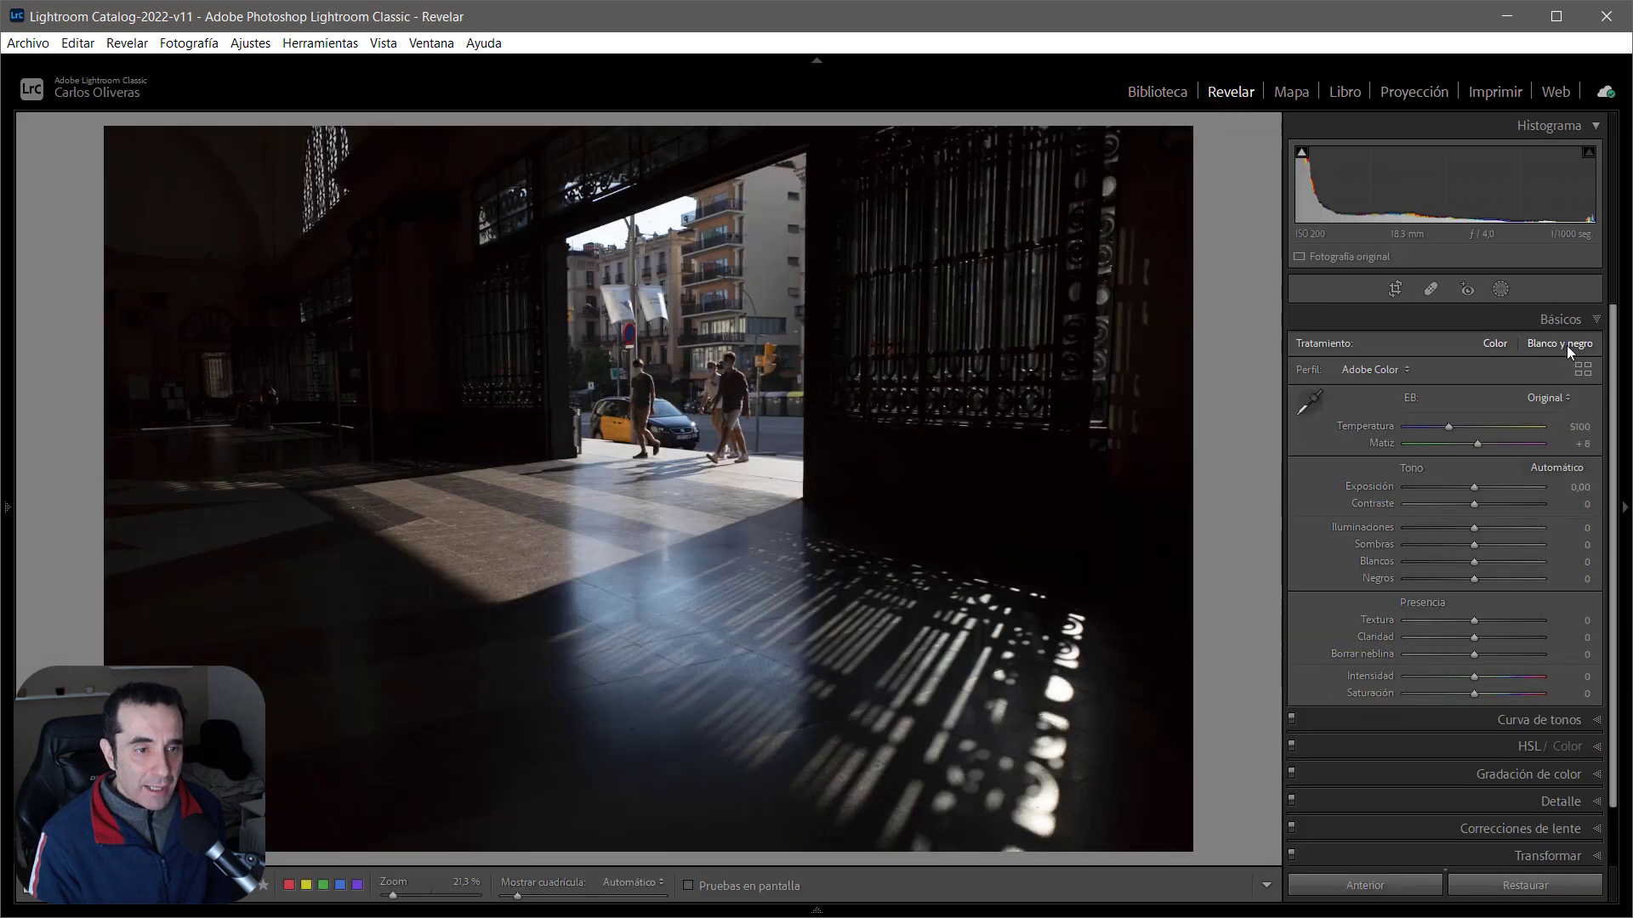
click(1566, 345)
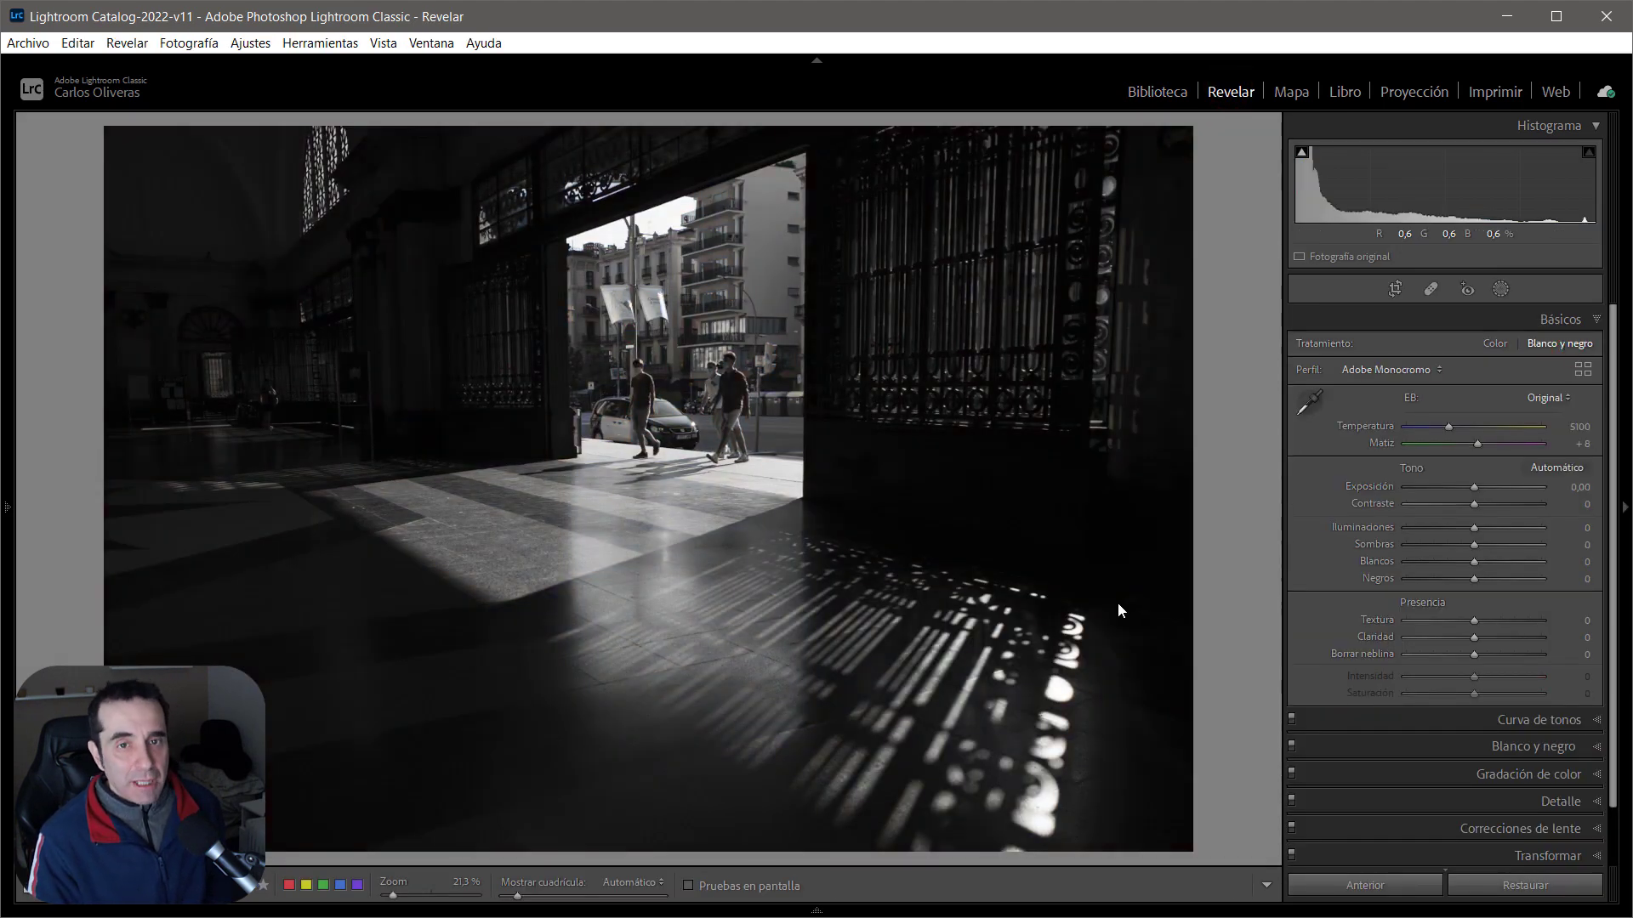
click(1494, 349)
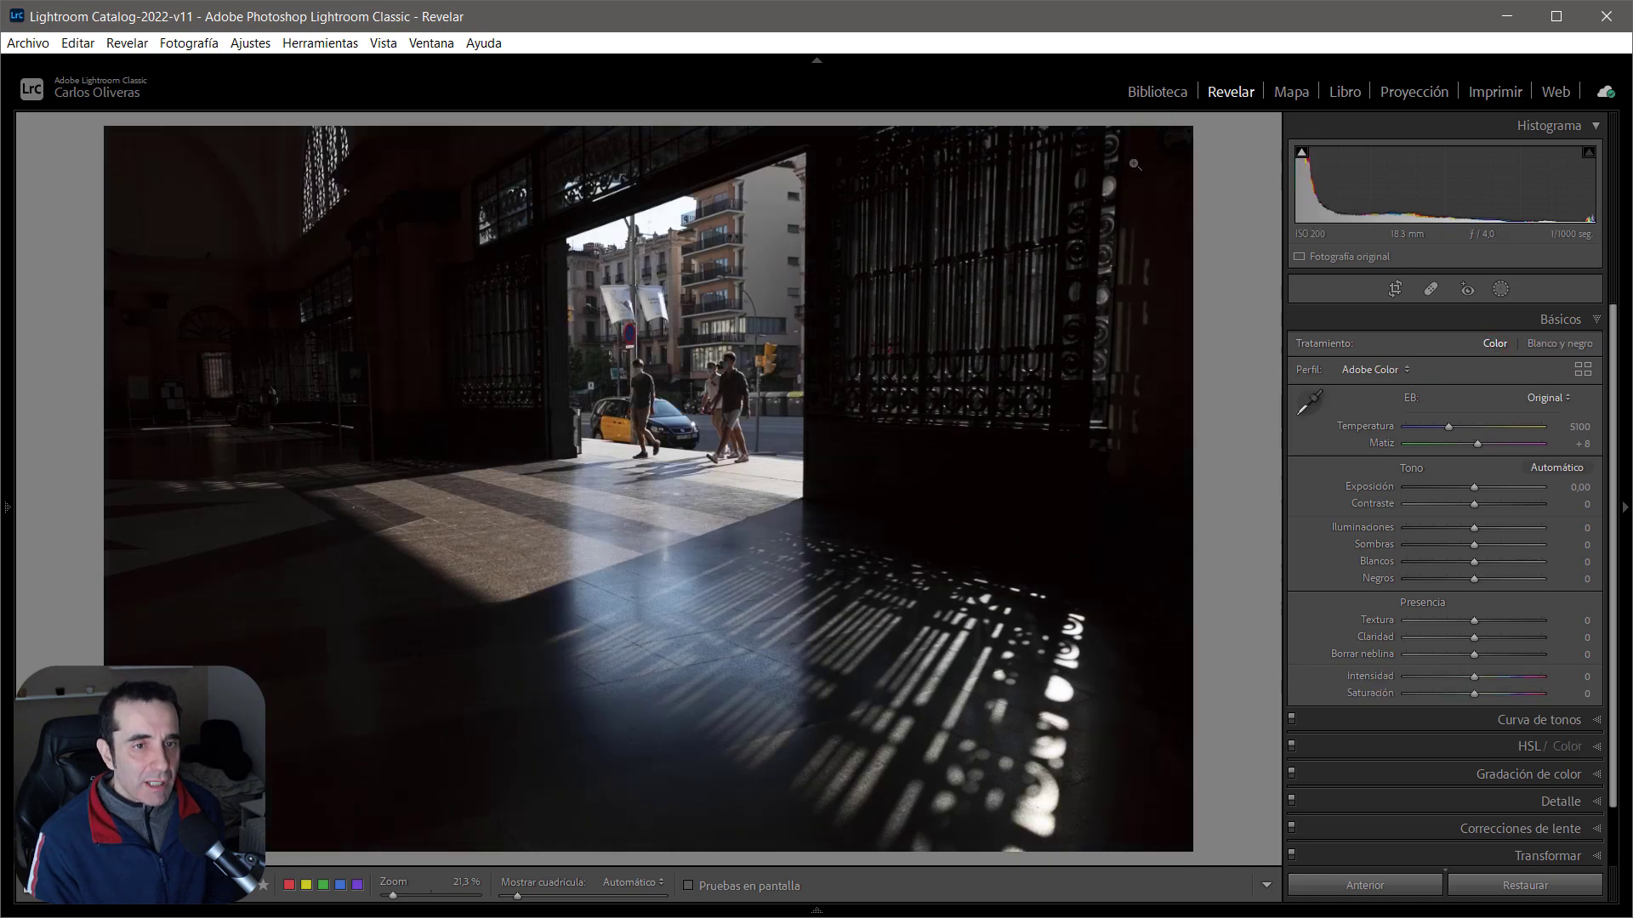
click(1156, 92)
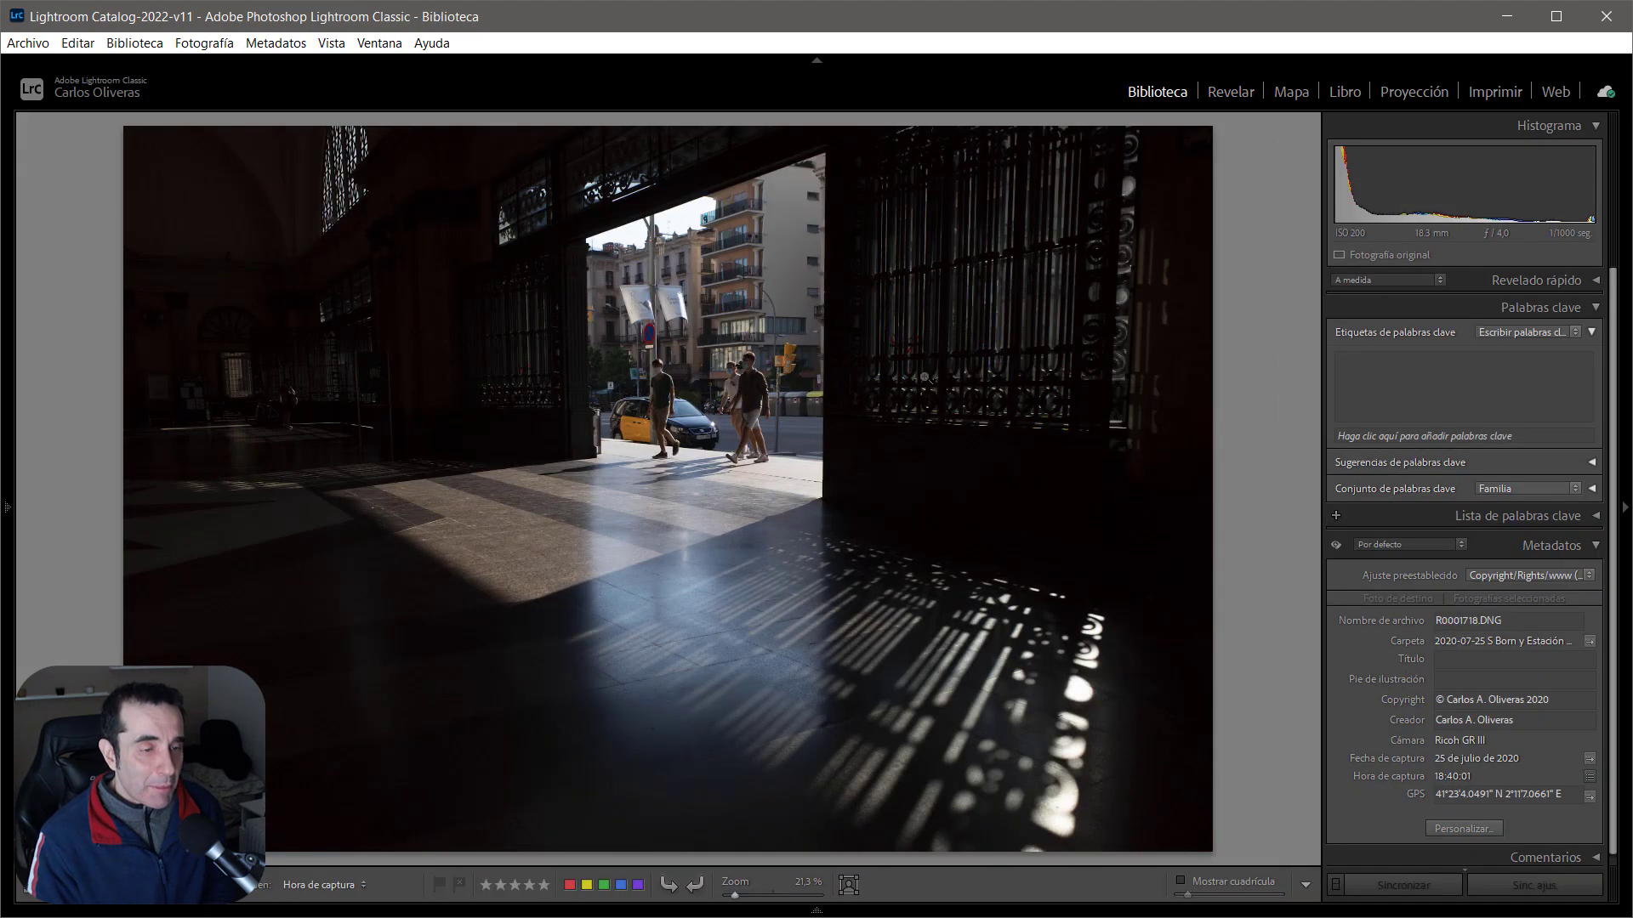
Preview the doorway photo in black and white with V, restore colour, and open it in Develop
key(Right)
key(Right)
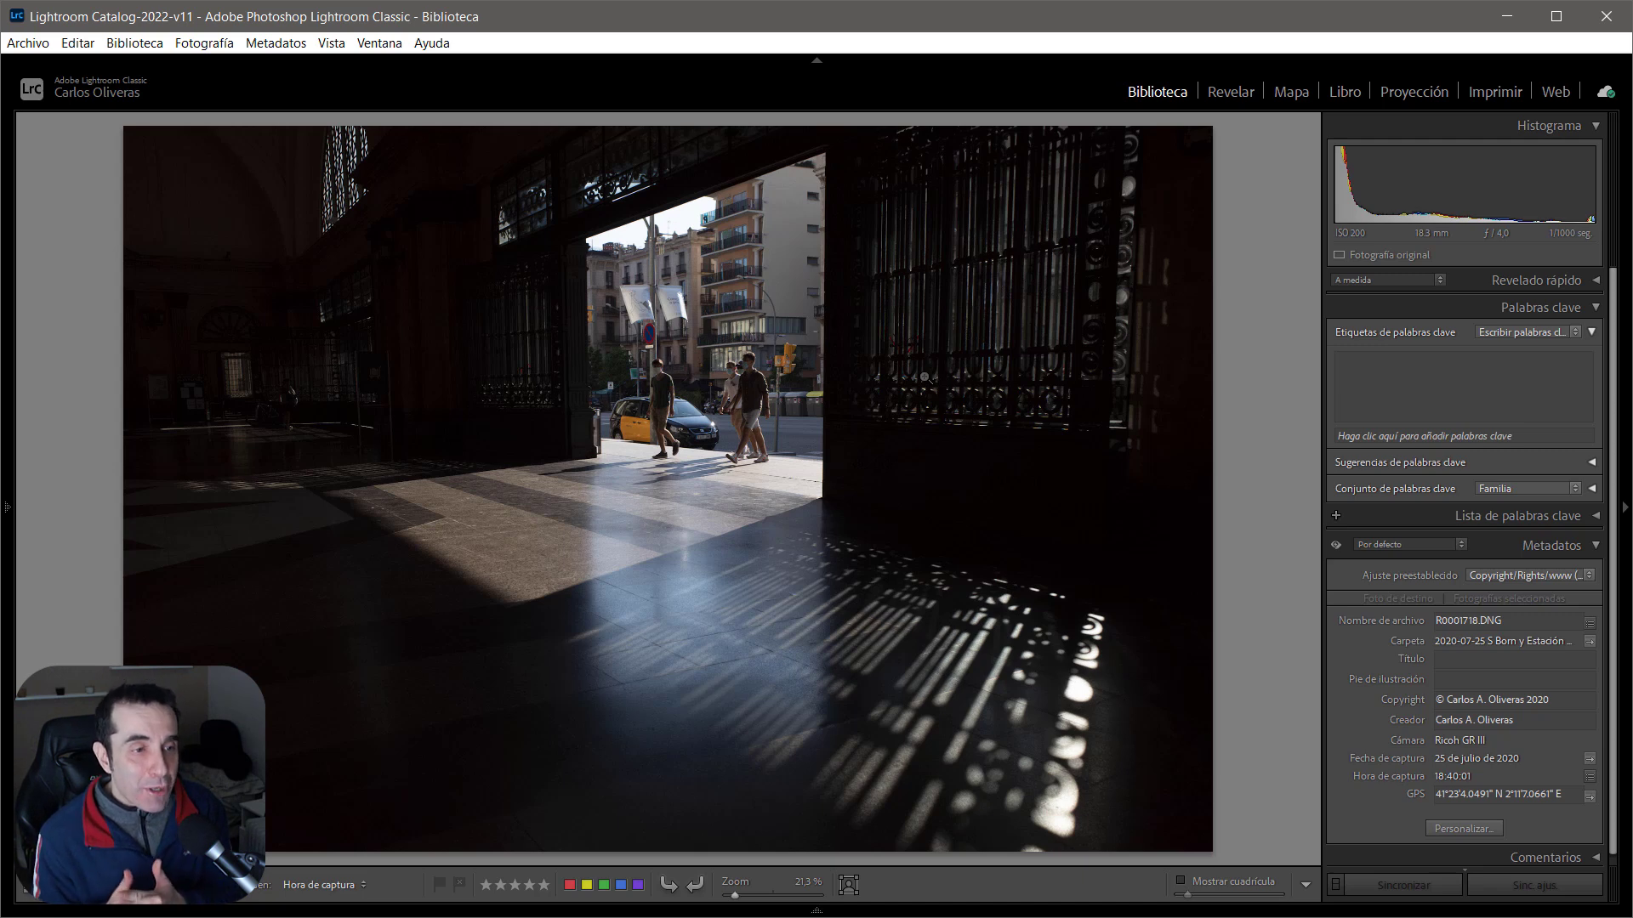
key(v)
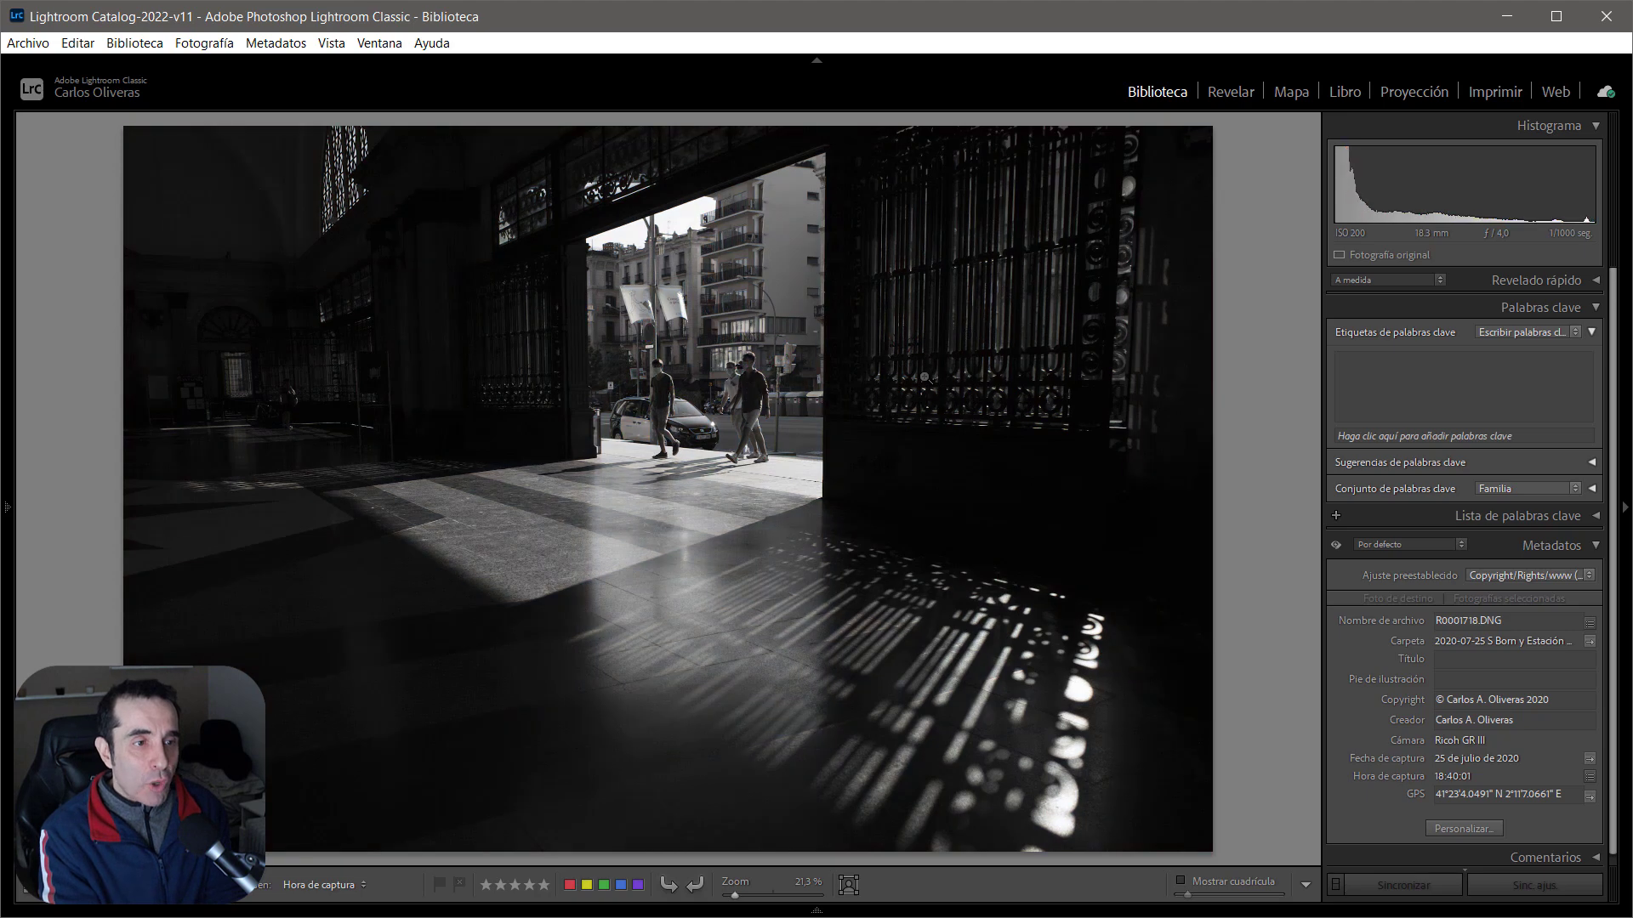
key(v)
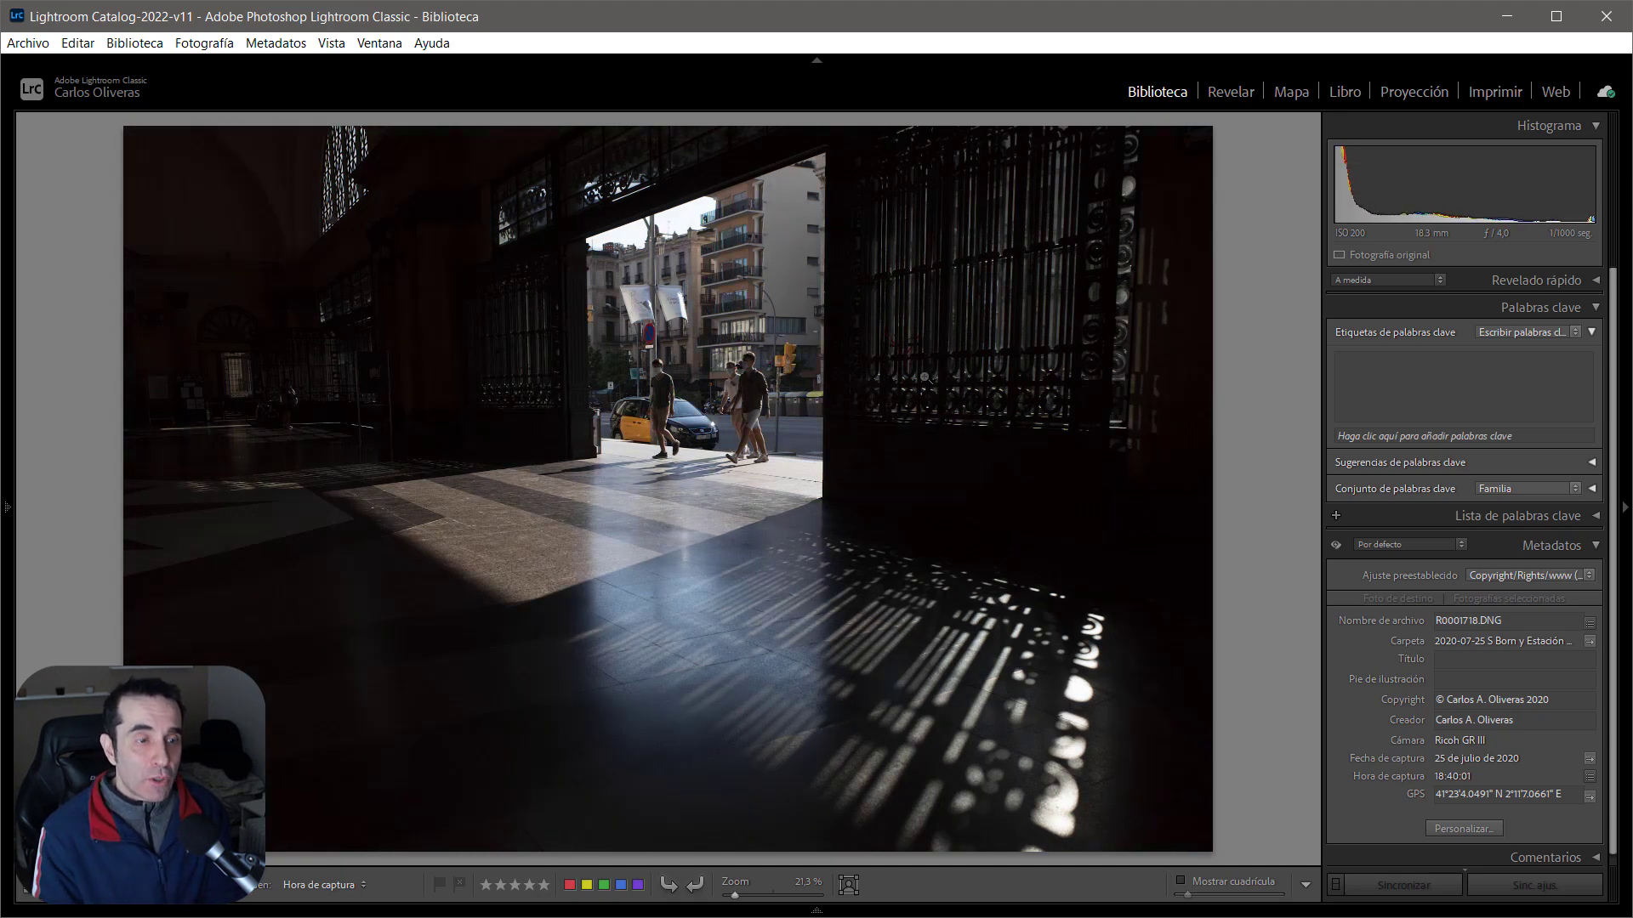
click(1248, 96)
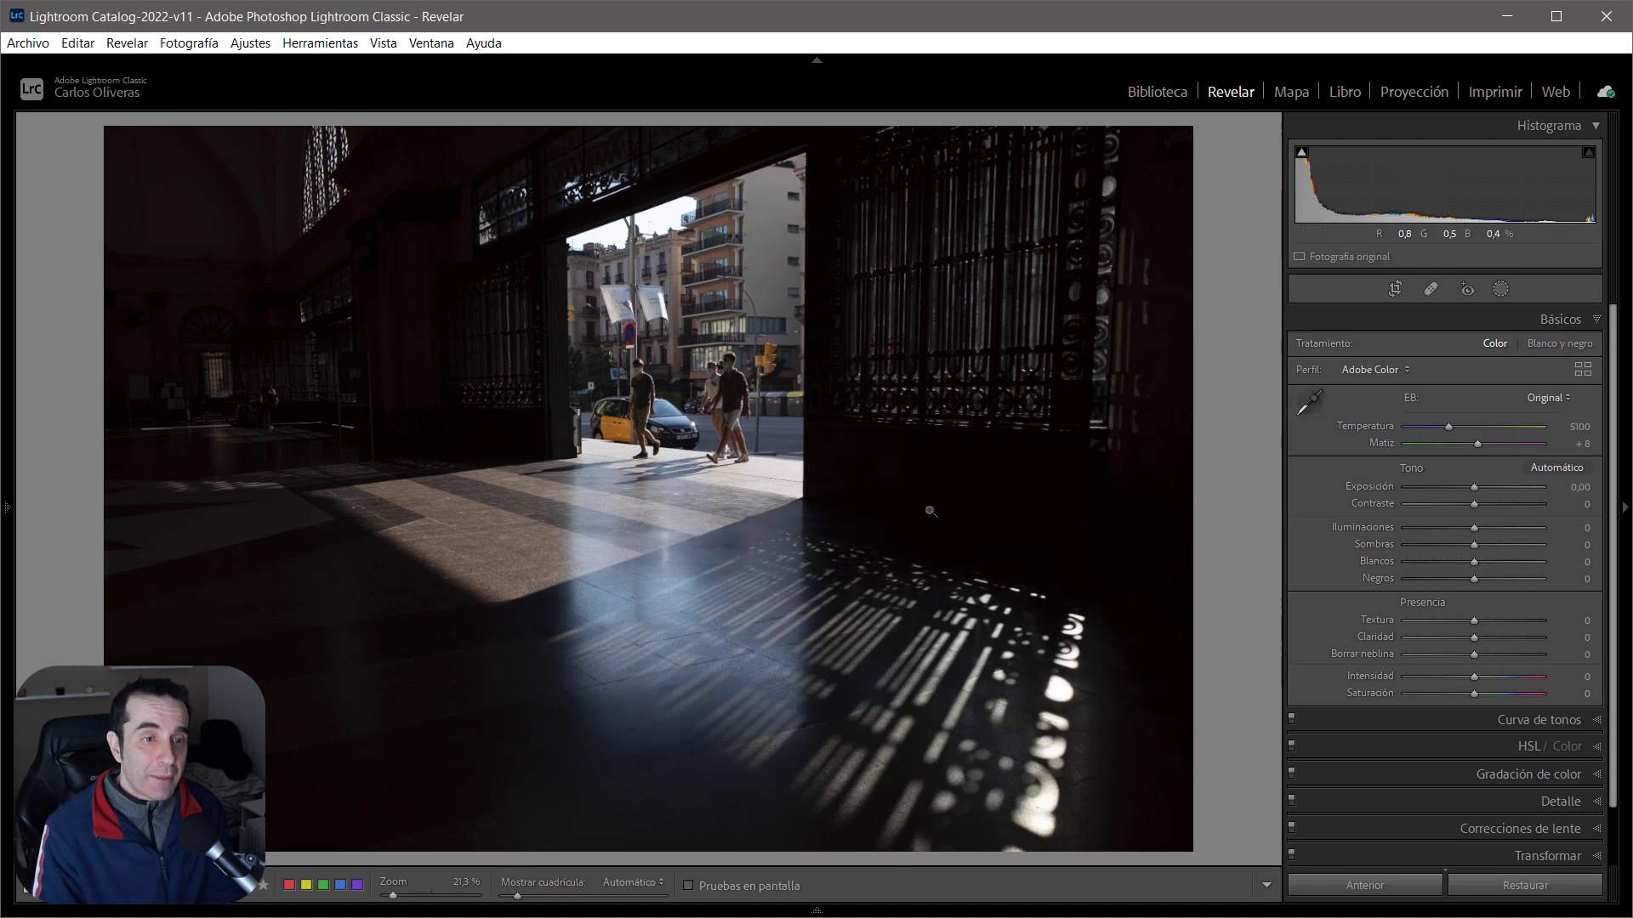
Switch the doorway photo to Black & White and back to Color, then return to Library
key(v)
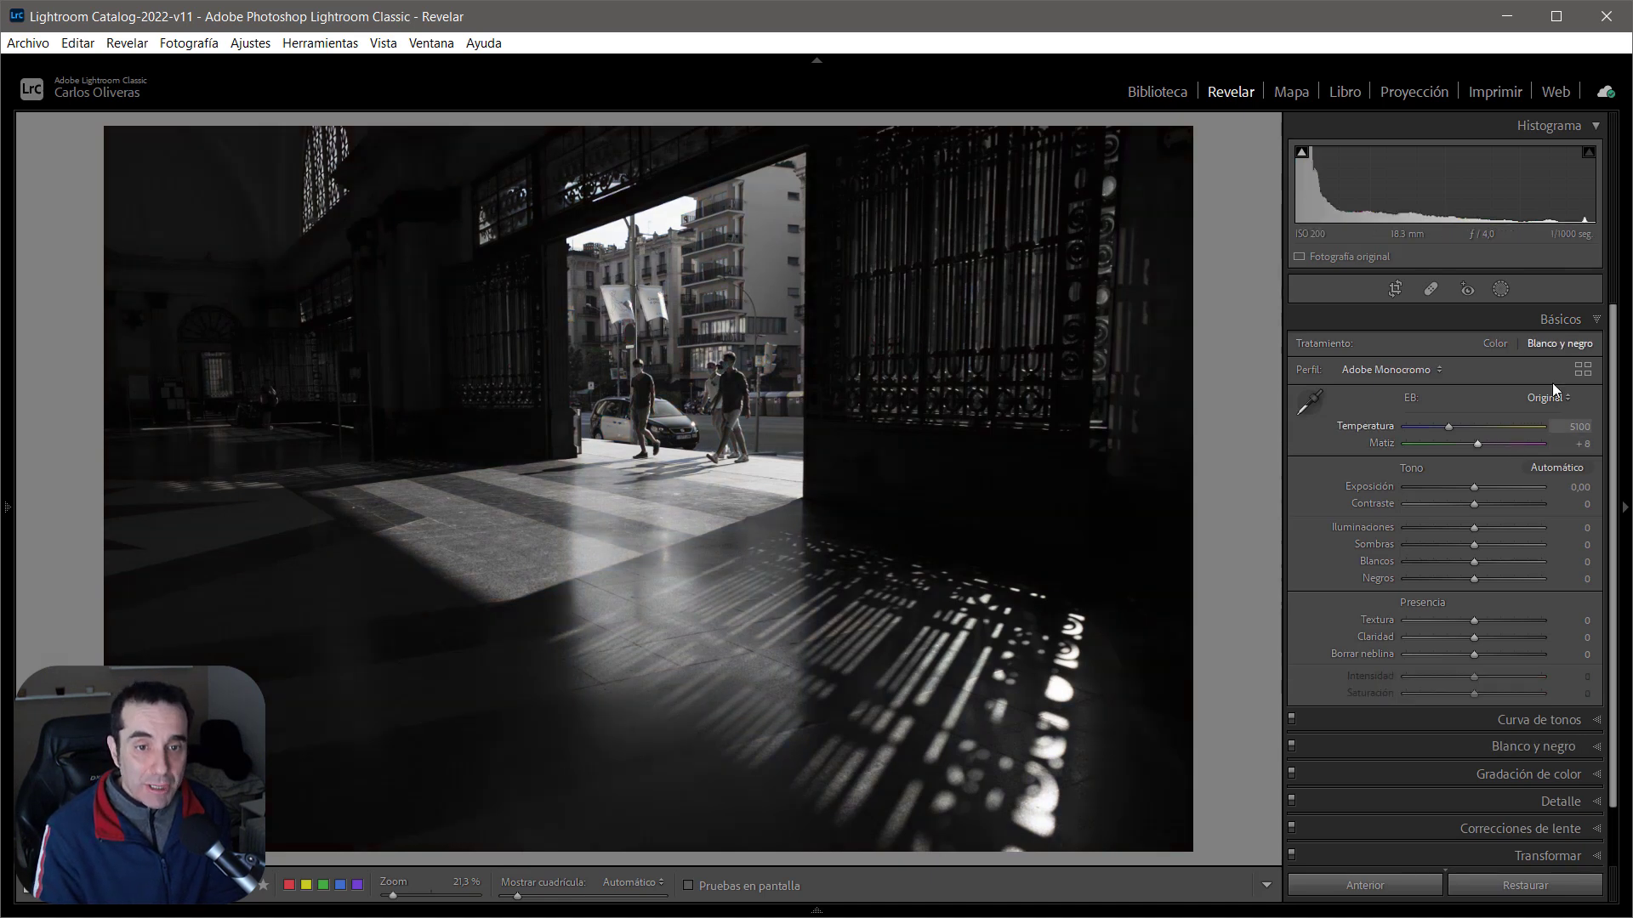
key(v)
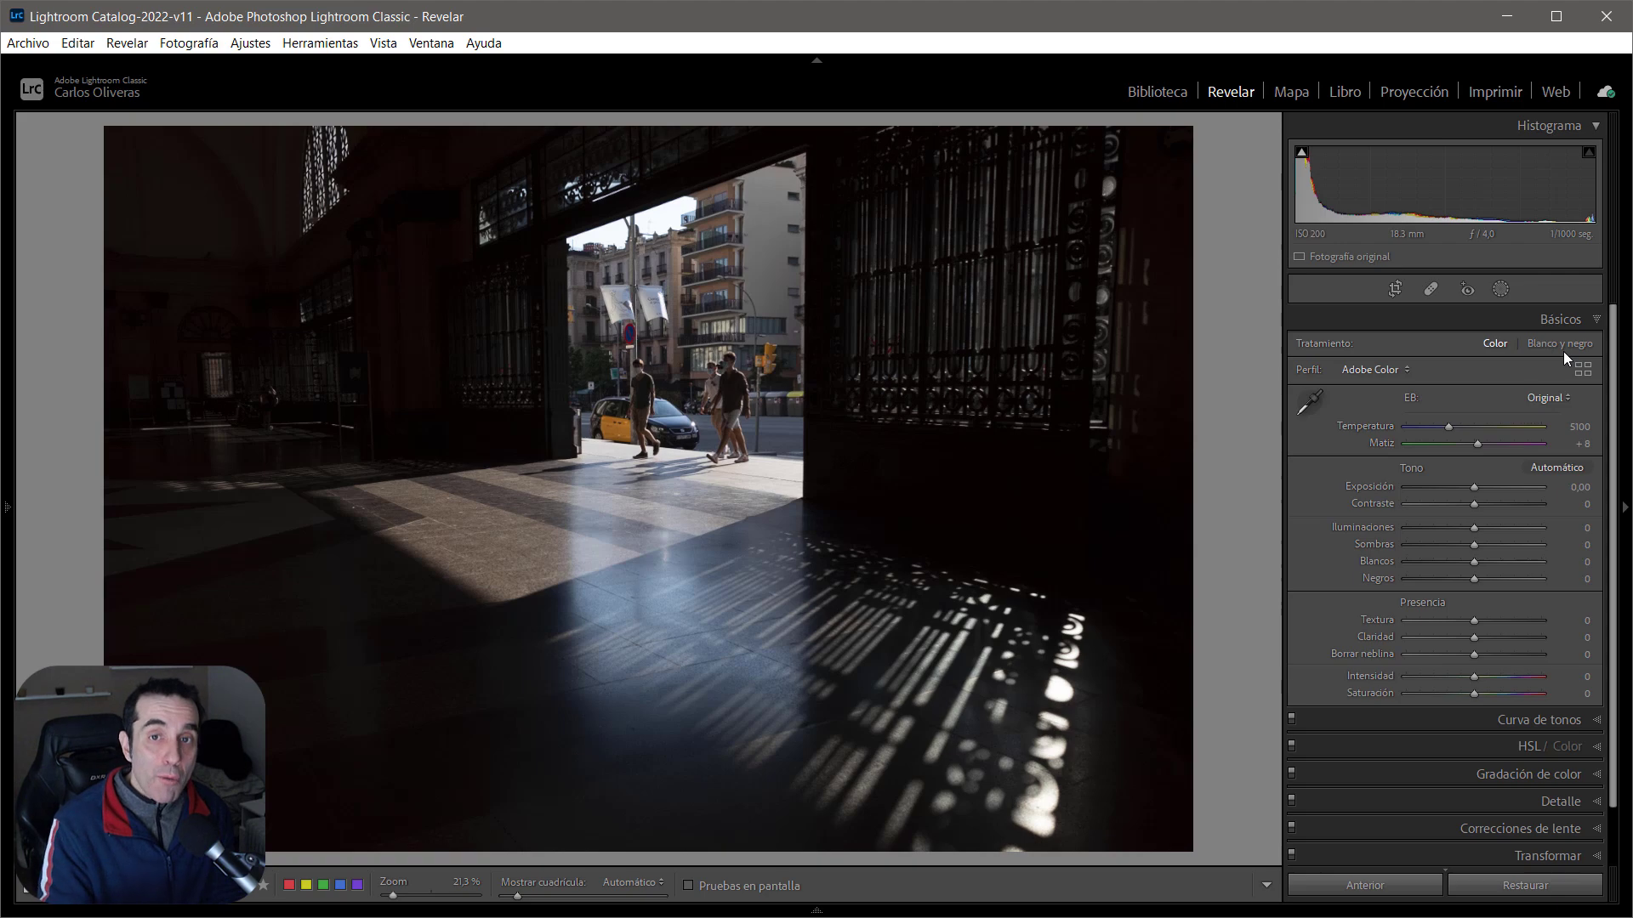
click(1167, 94)
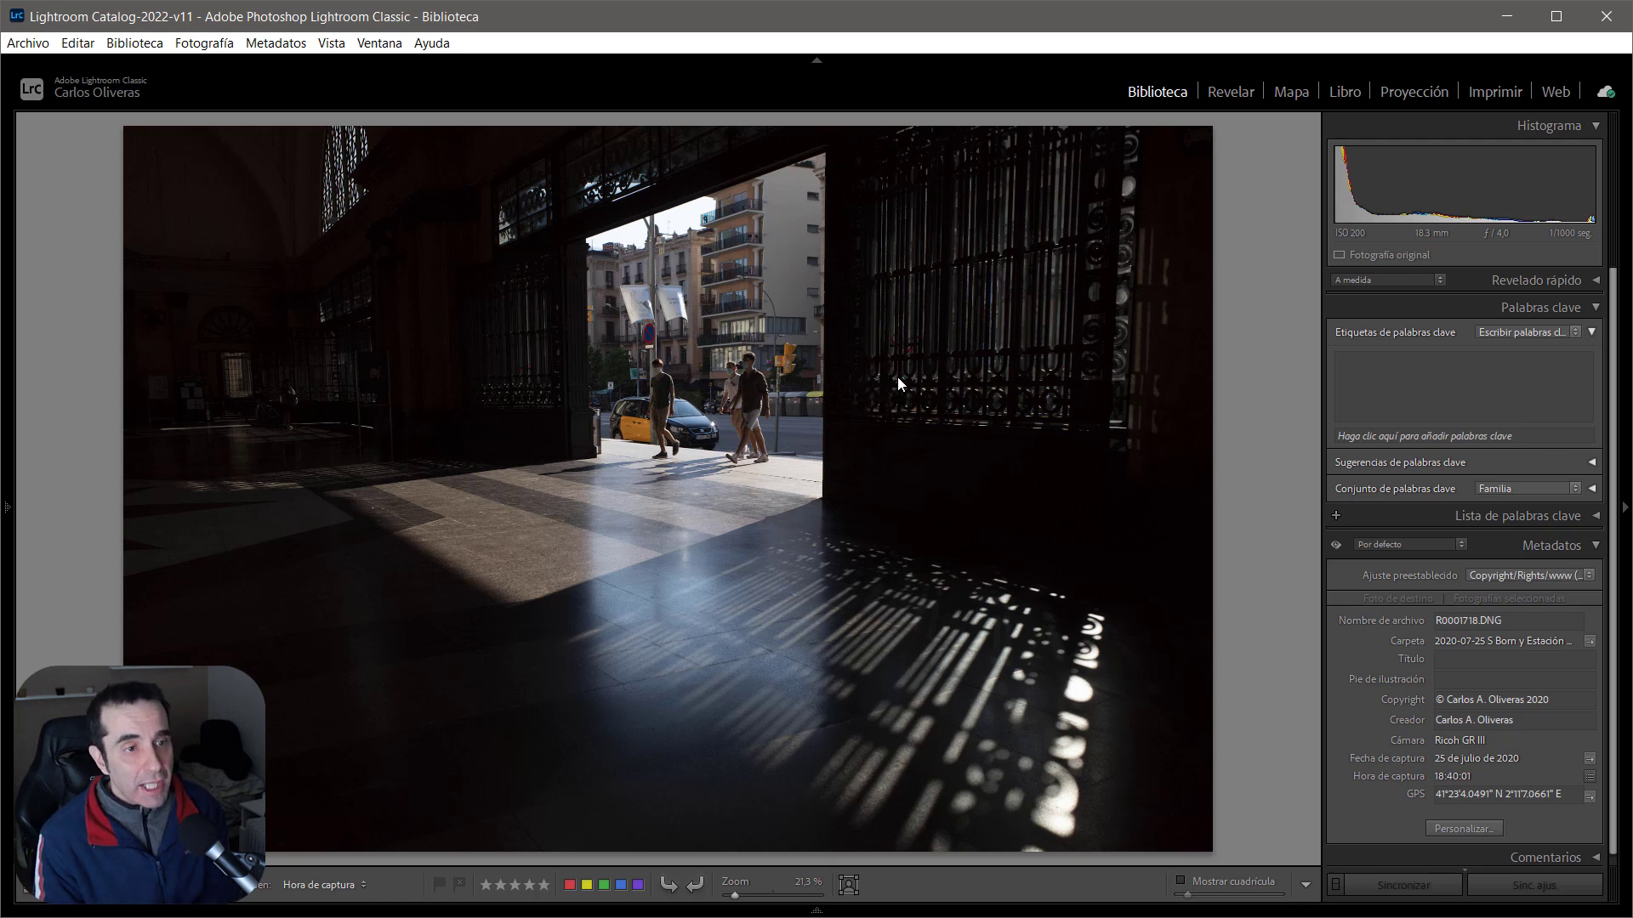
Preview the doorway in monochrome, then move to hall photo R0001720 and compare colour against black and white
key(v)
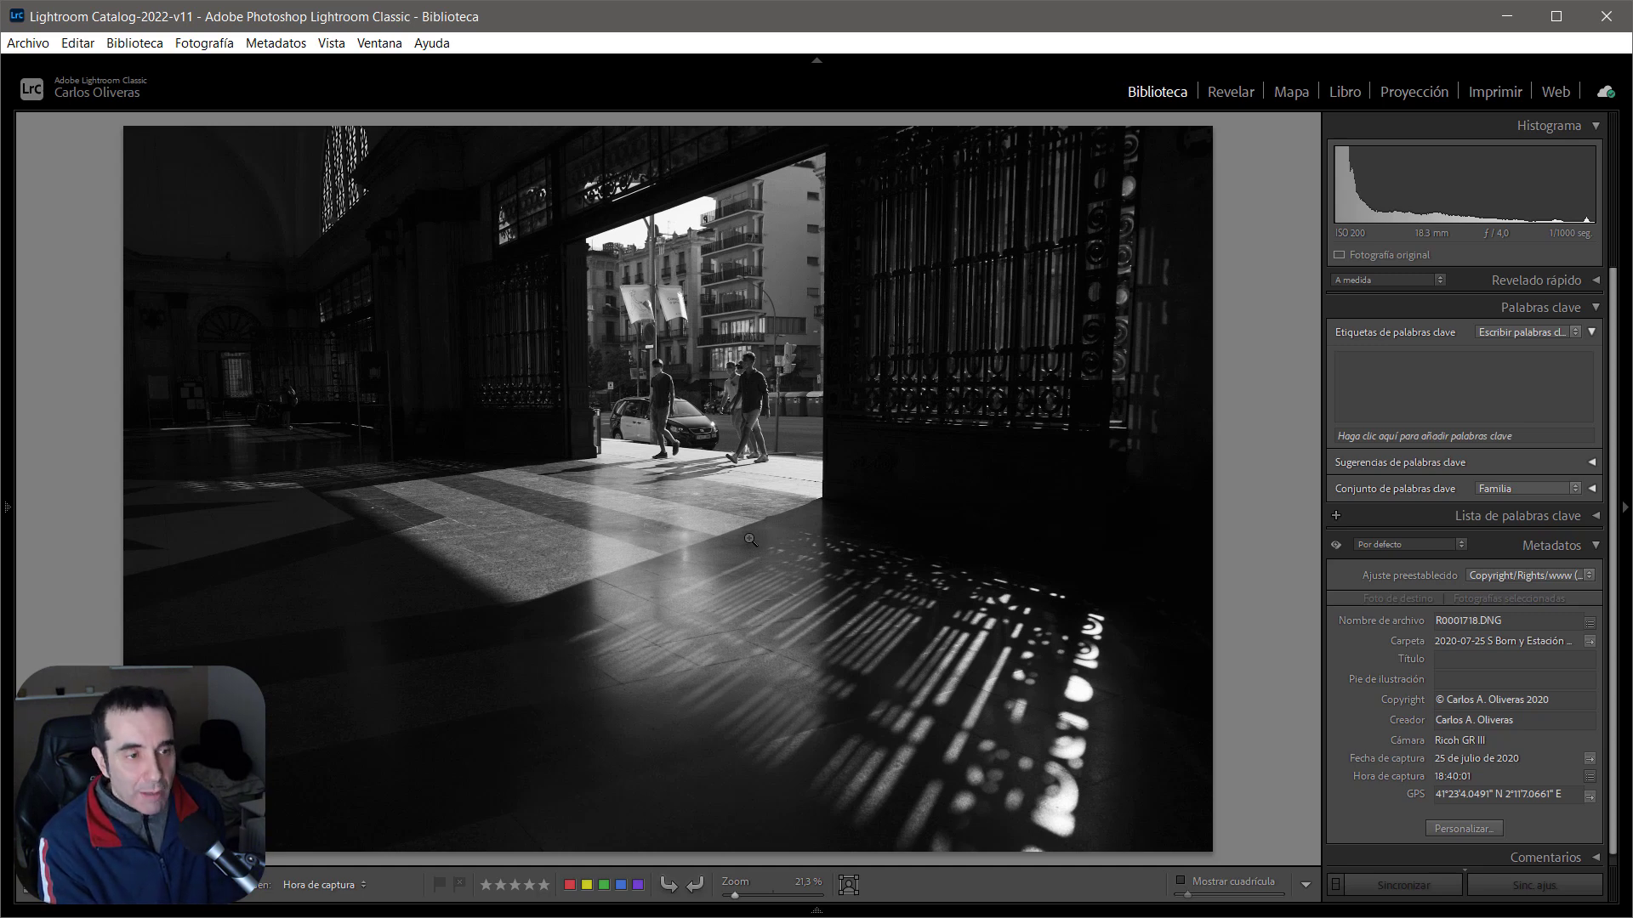
key(Right)
key(Right)
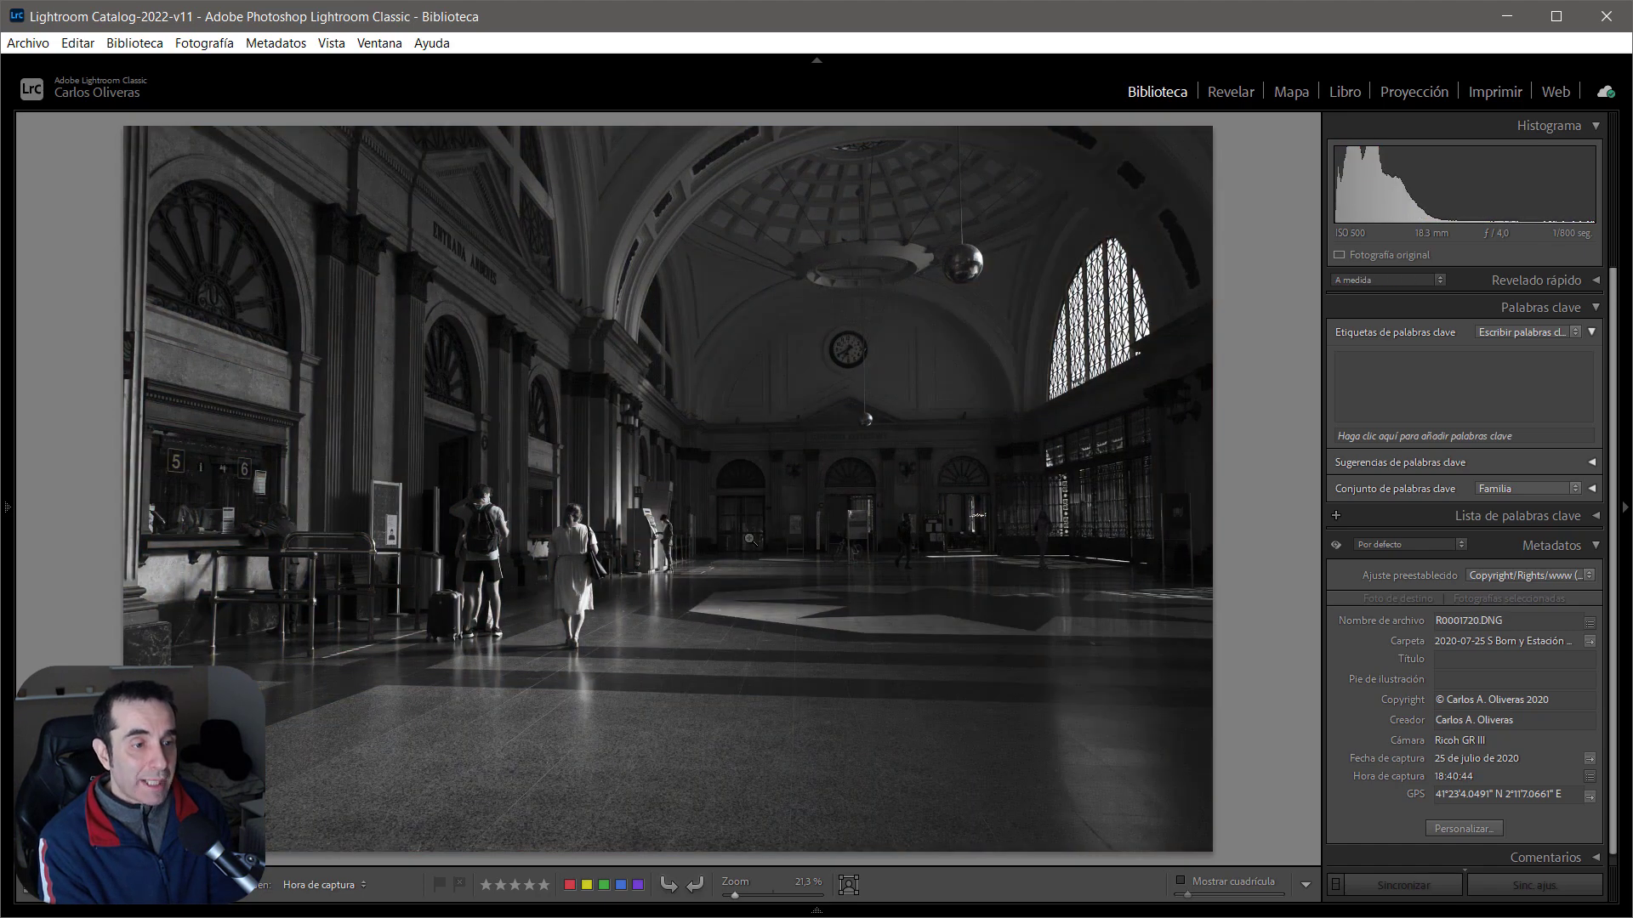
key(v)
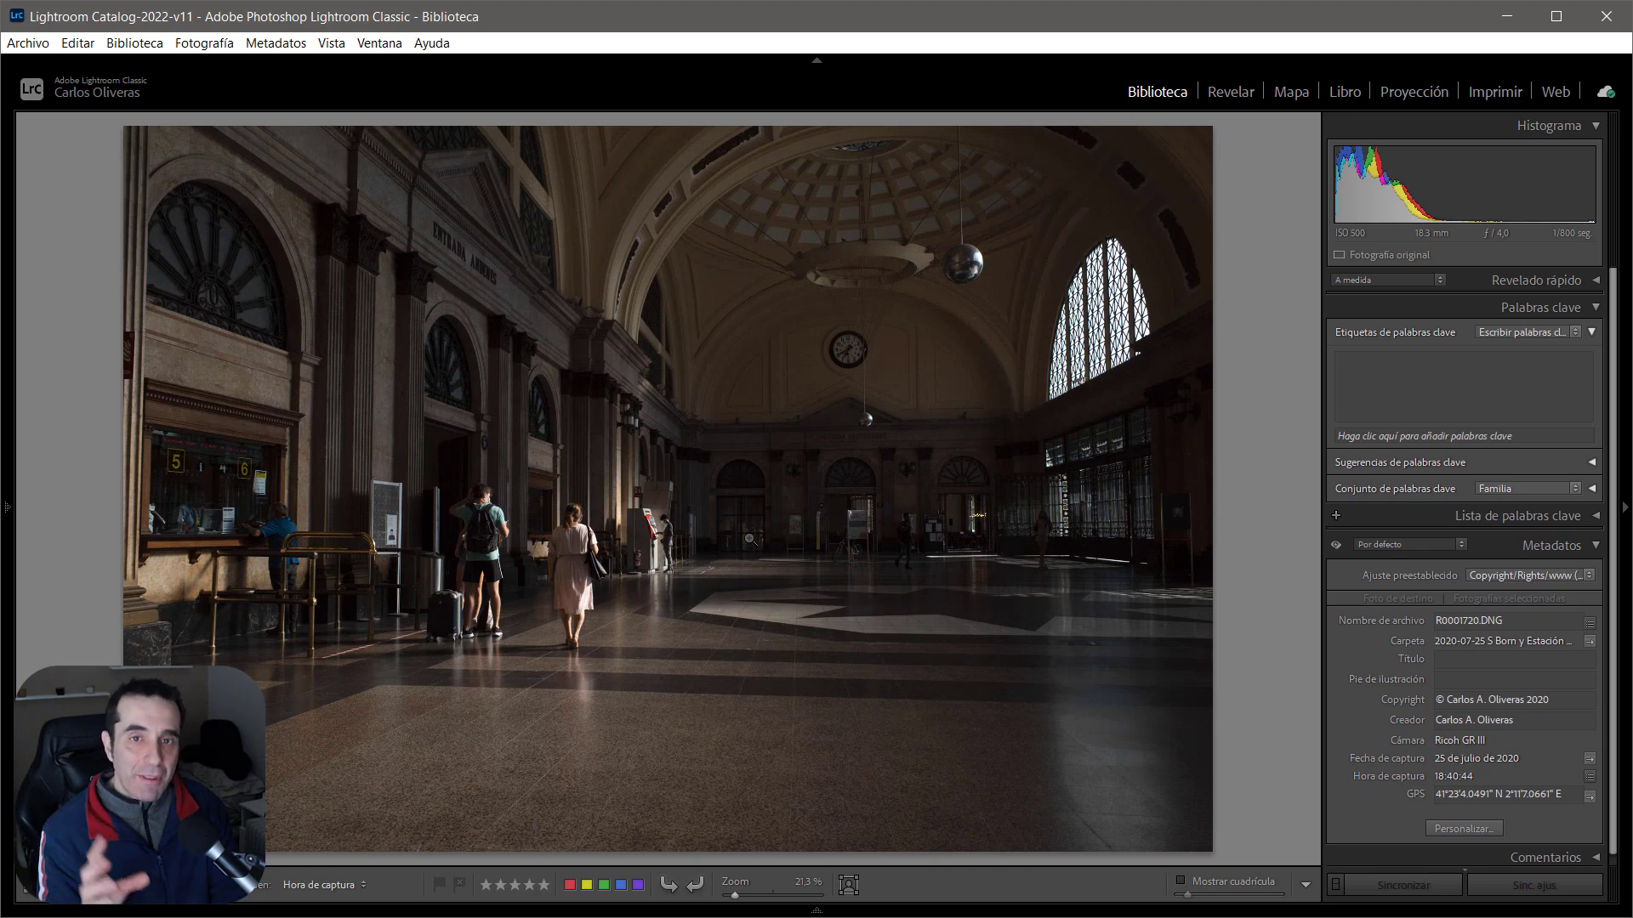
key(v)
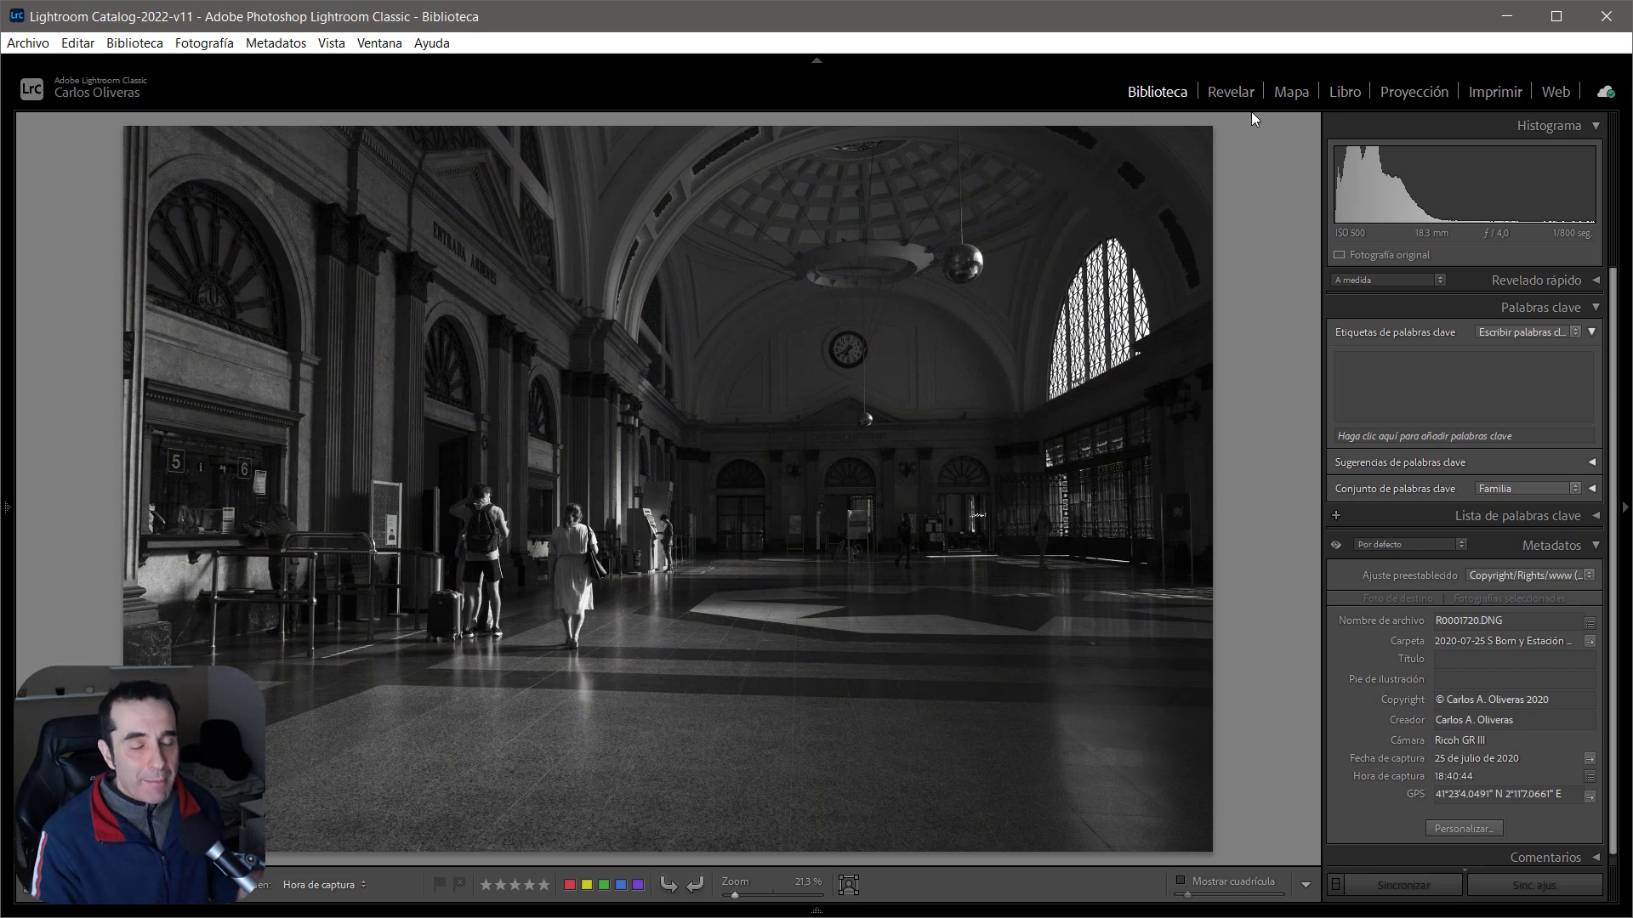
Test Contrast +45 and Clarity +46 on the hall photo, reset both, restore colour, and return to Library
click(1228, 92)
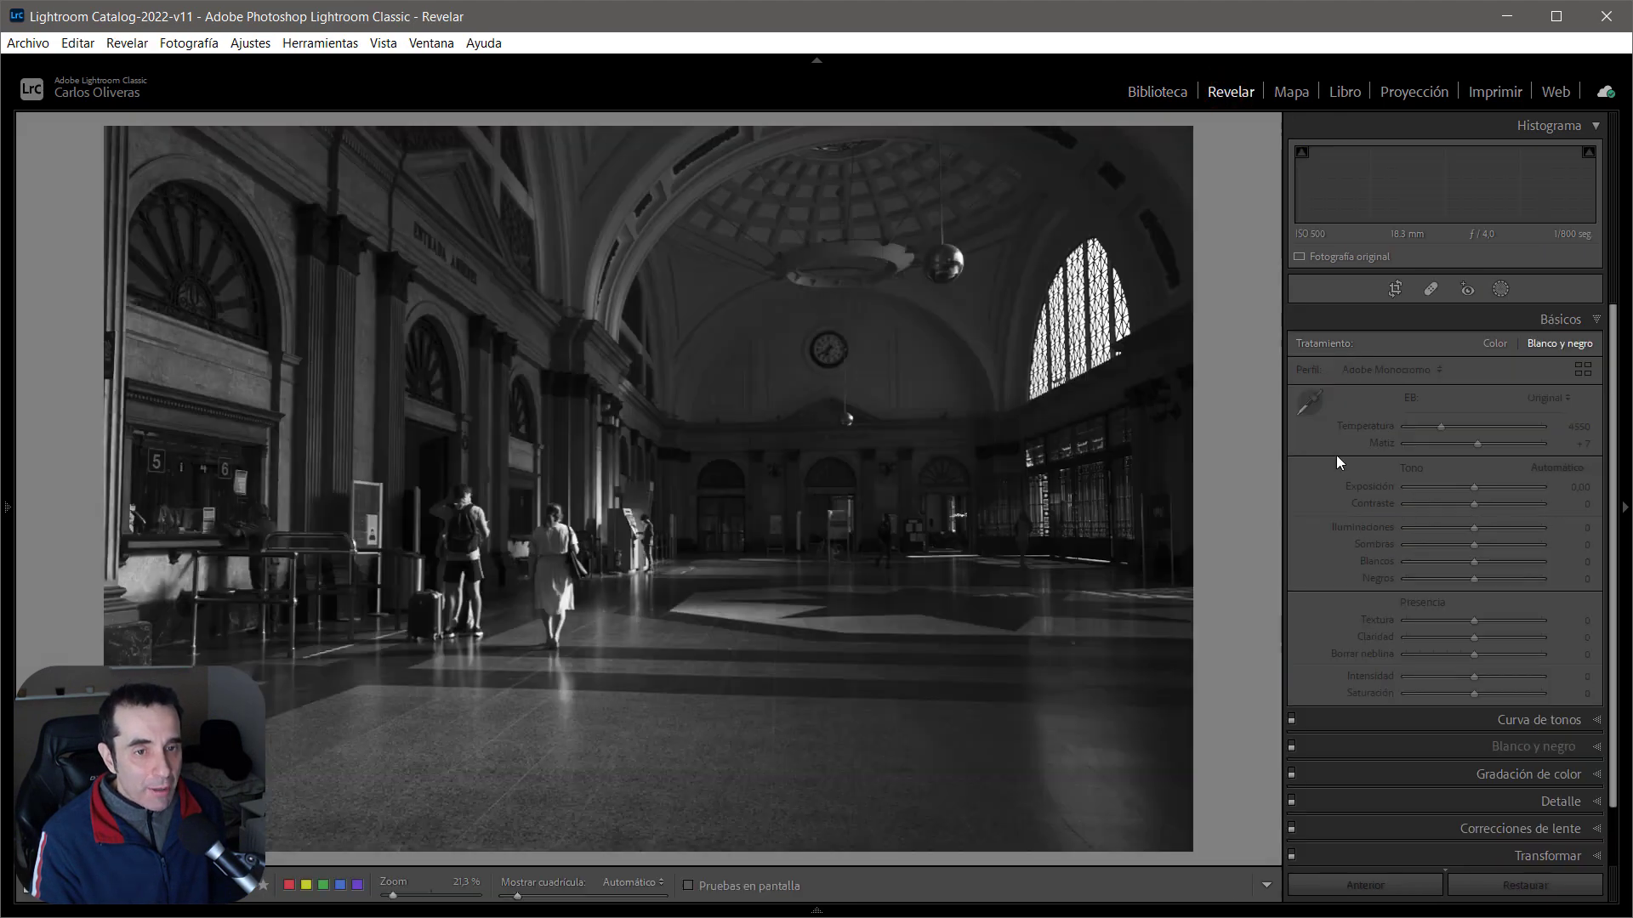
click(1504, 503)
click(1505, 638)
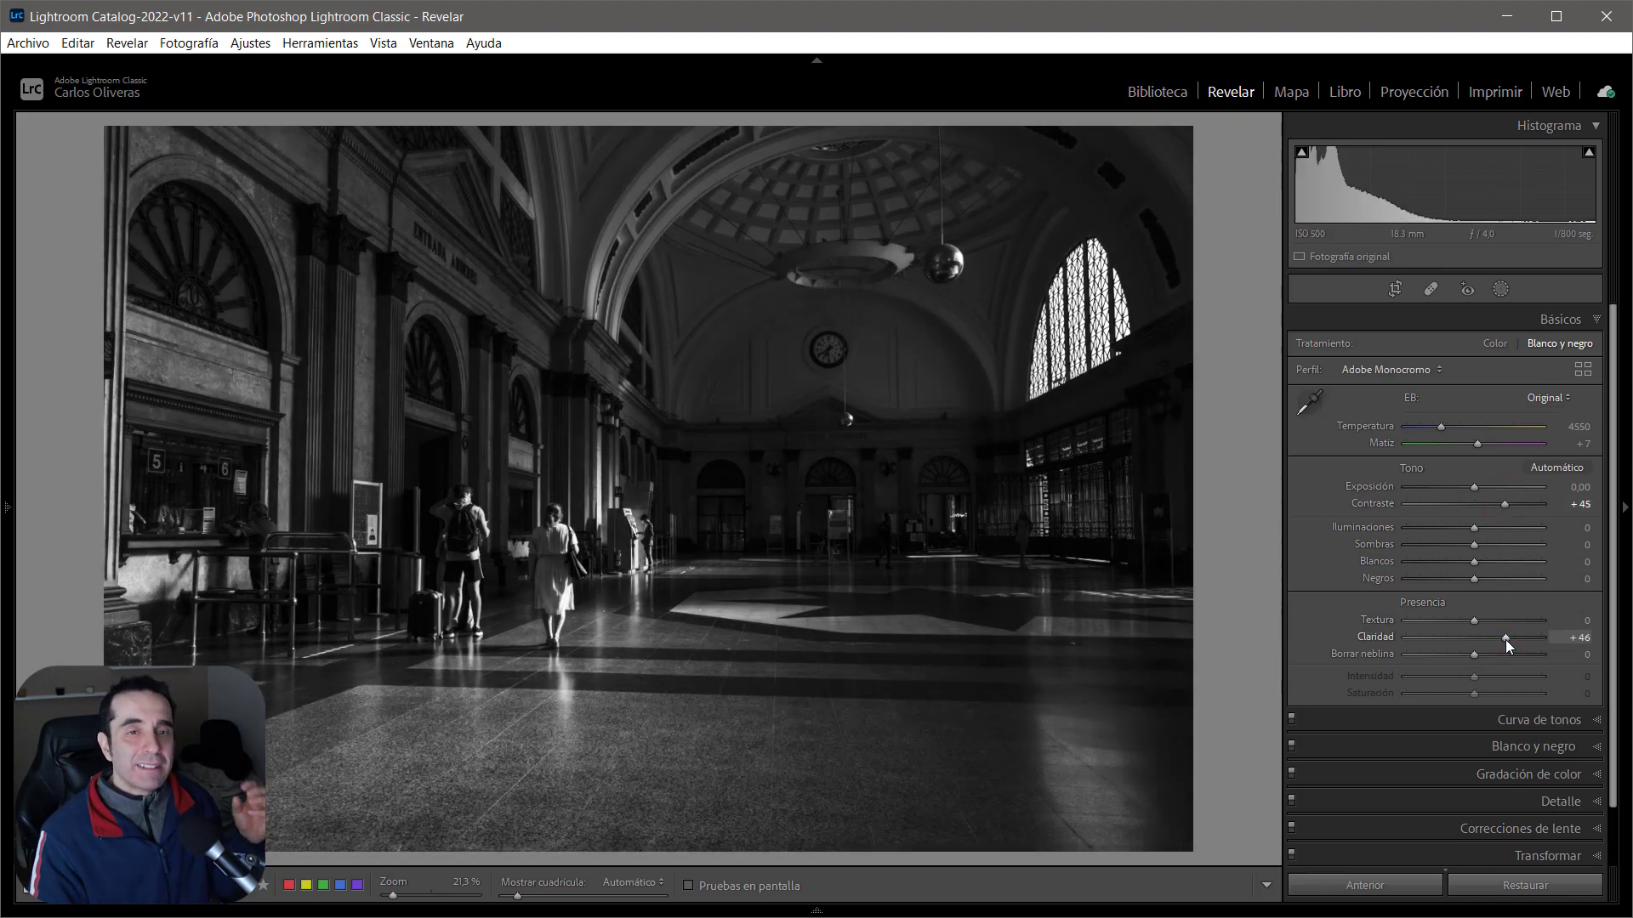
double_click(1381, 636)
double_click(1379, 504)
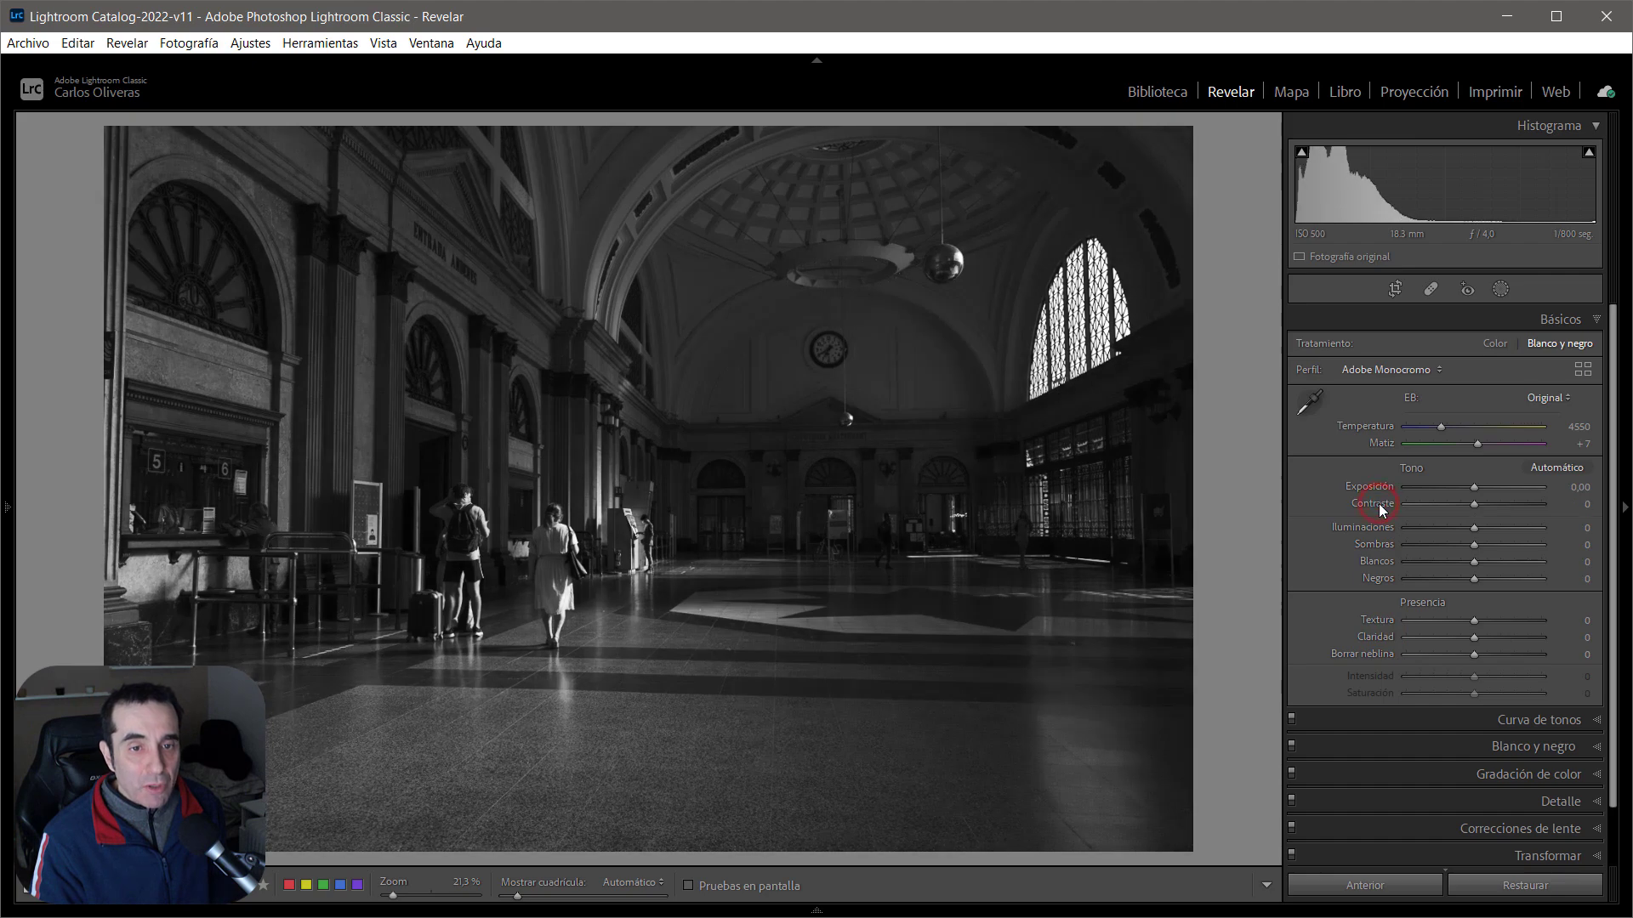
key(v)
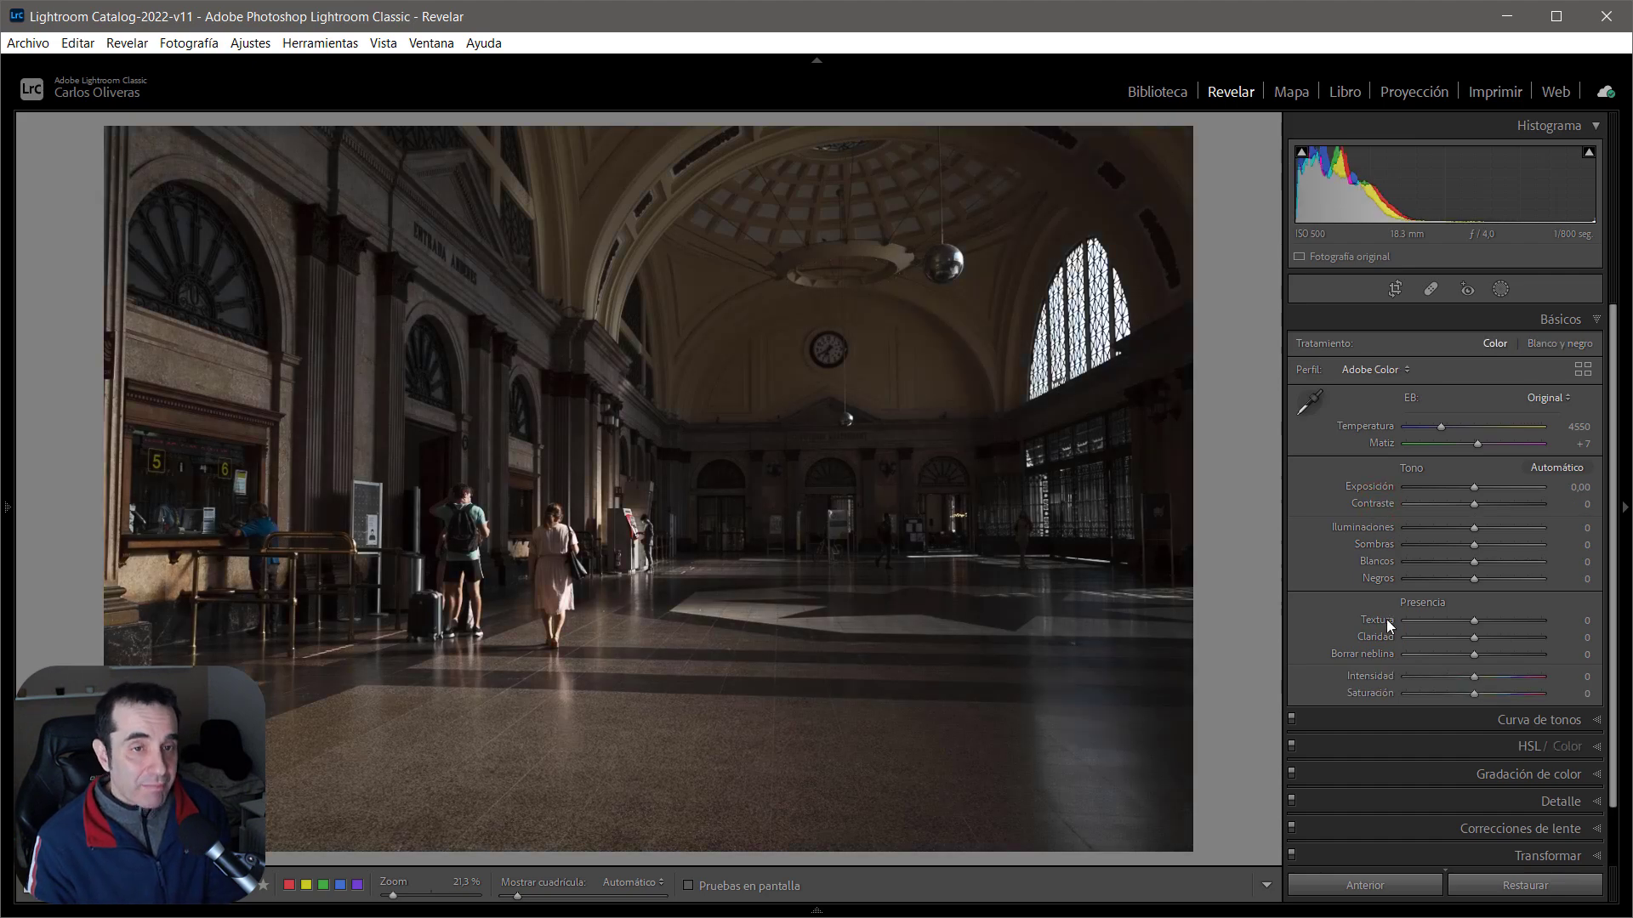
click(1157, 91)
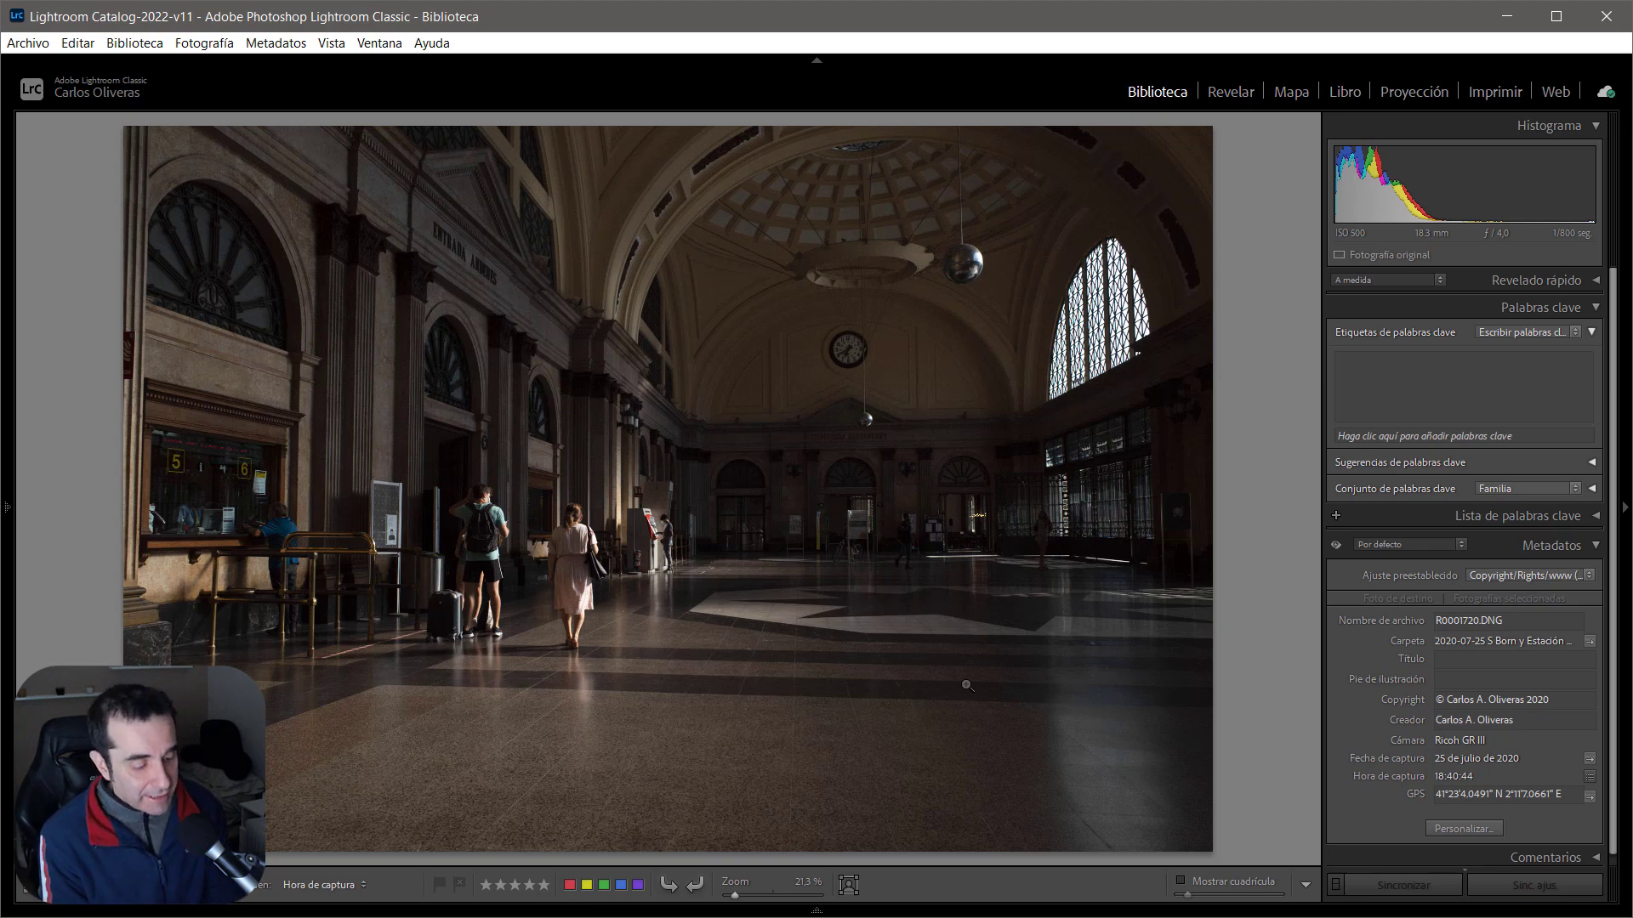
Briefly preview the hall photo in black and white, restore colour, and move to ticket machines photo R0001721
key(v)
key(v)
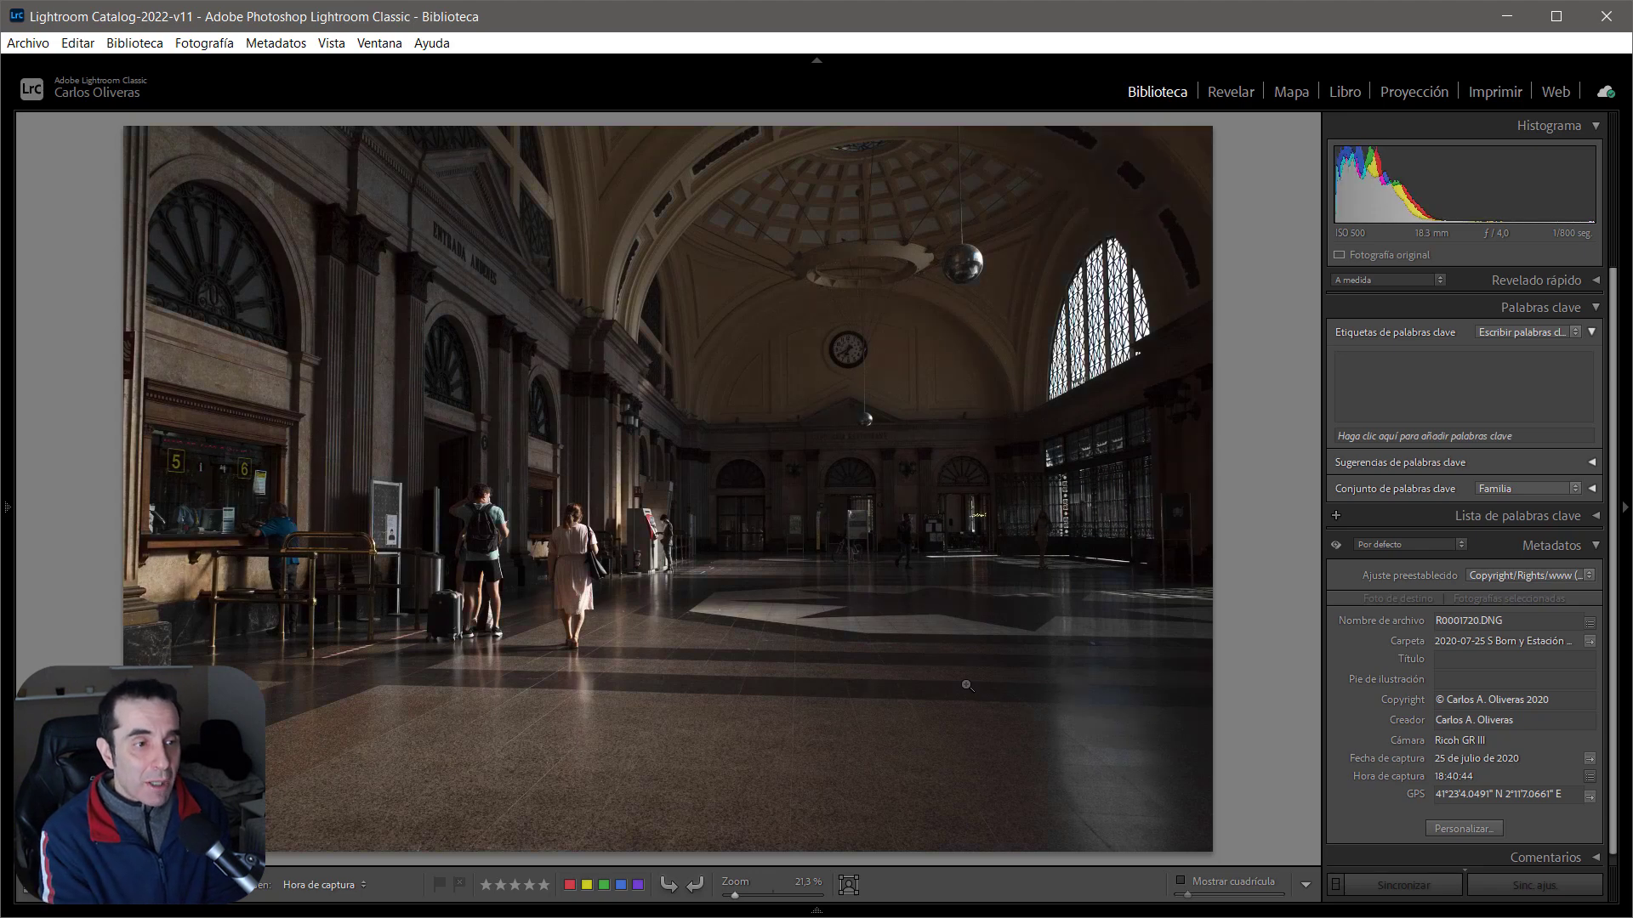
key(Right)
key(v)
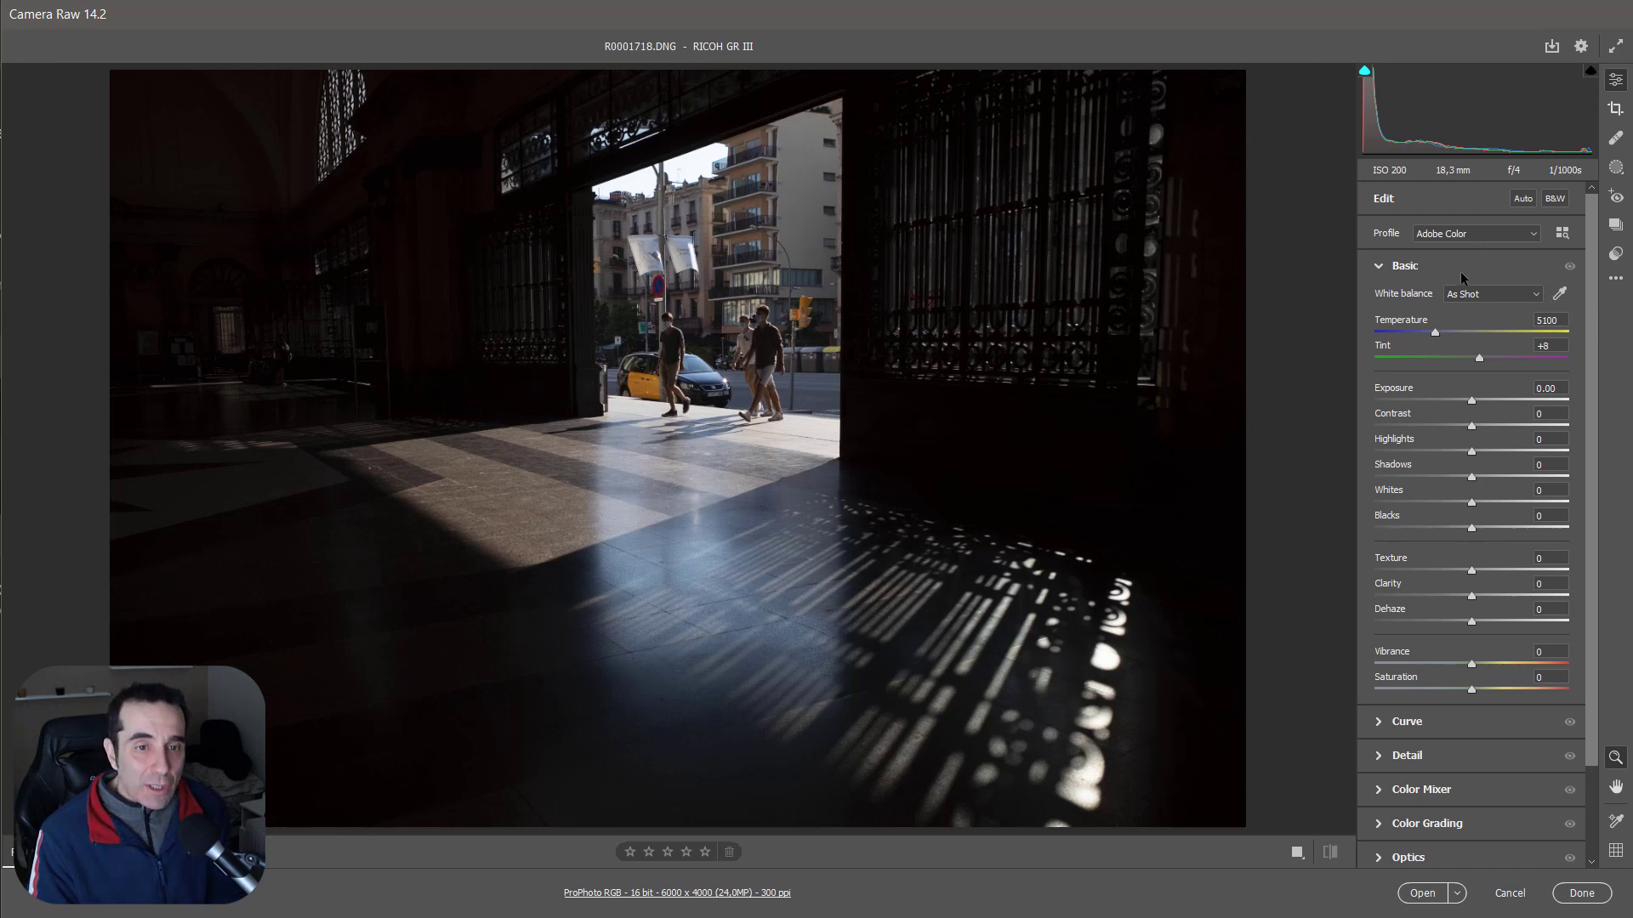
In Camera Raw, apply then remove B&W and Auto on the doorway photo, and compare neighbouring photos
click(1550, 203)
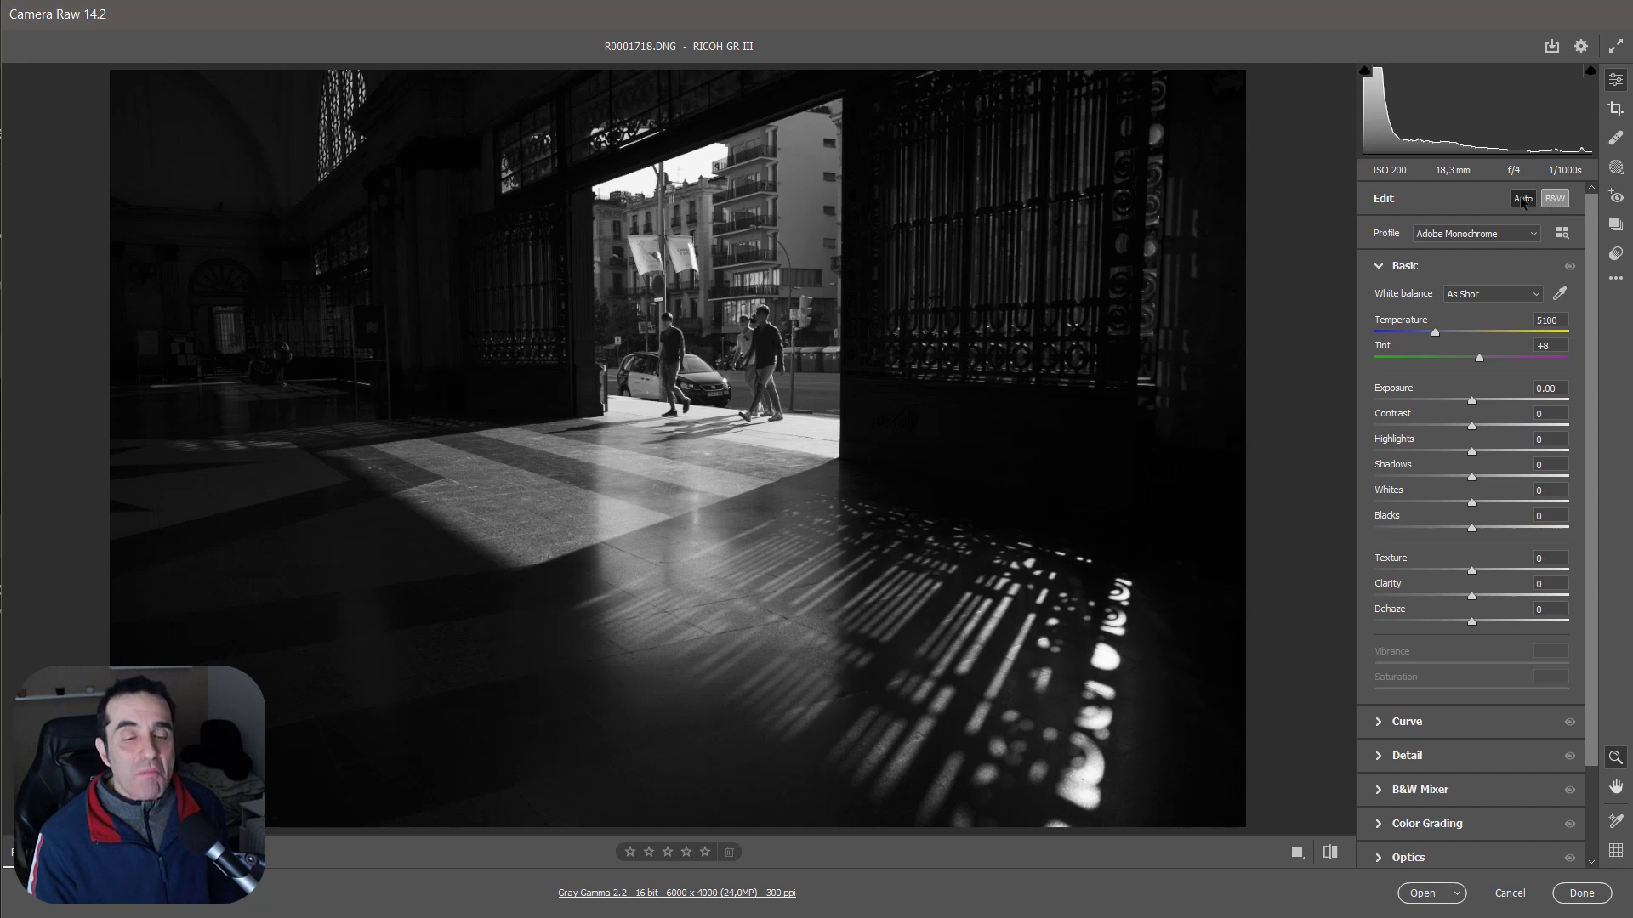
click(1522, 199)
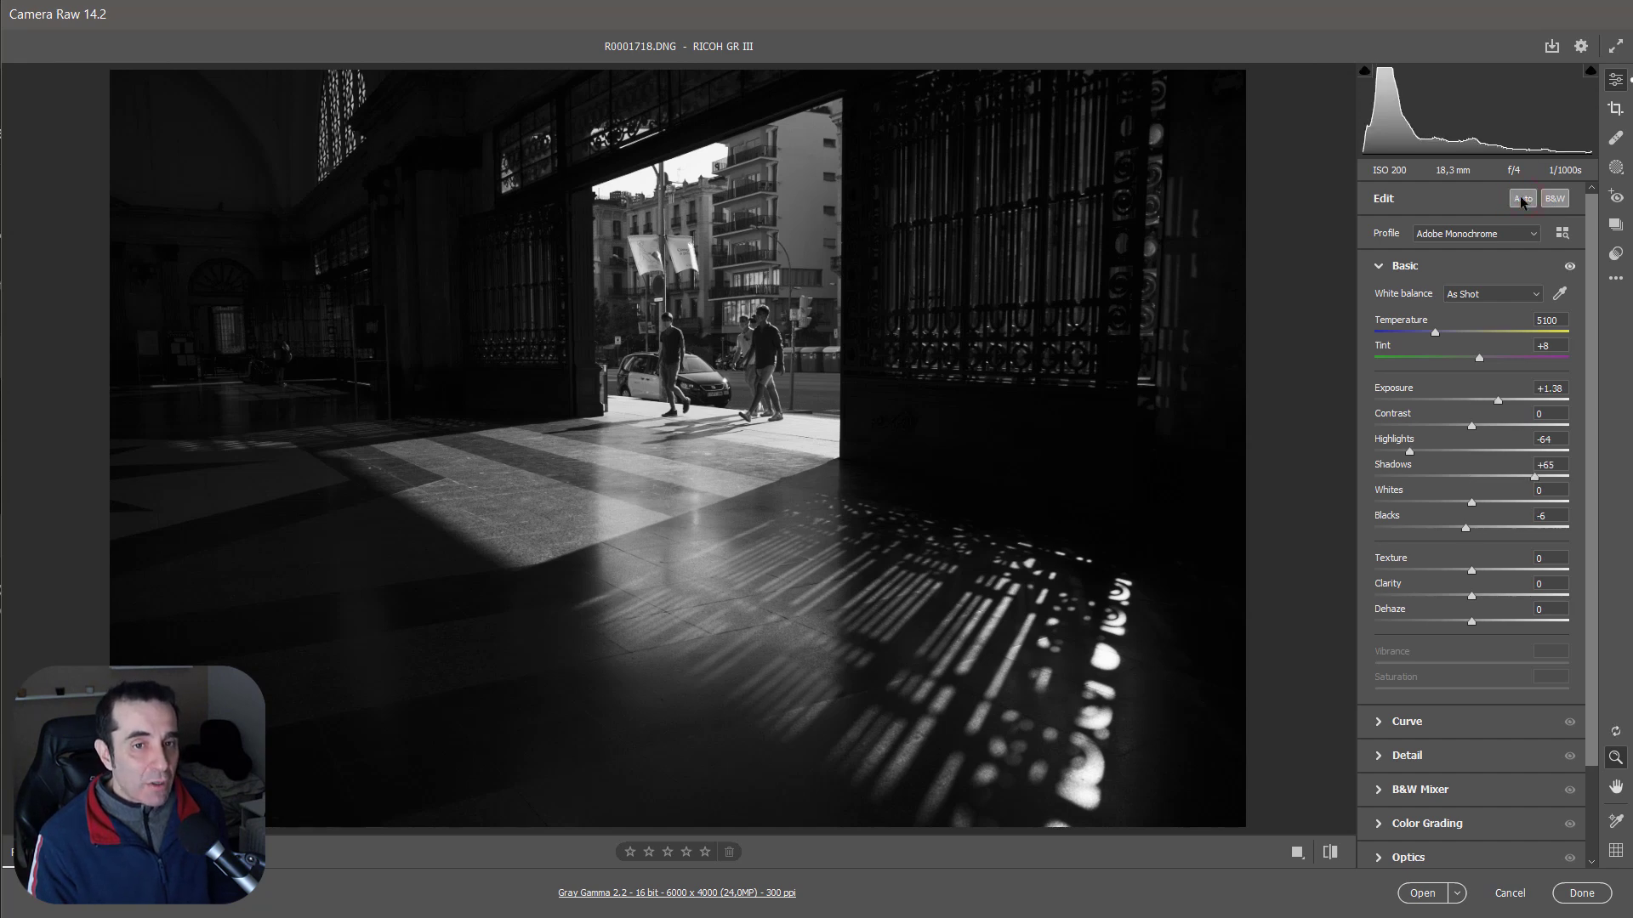
click(1542, 198)
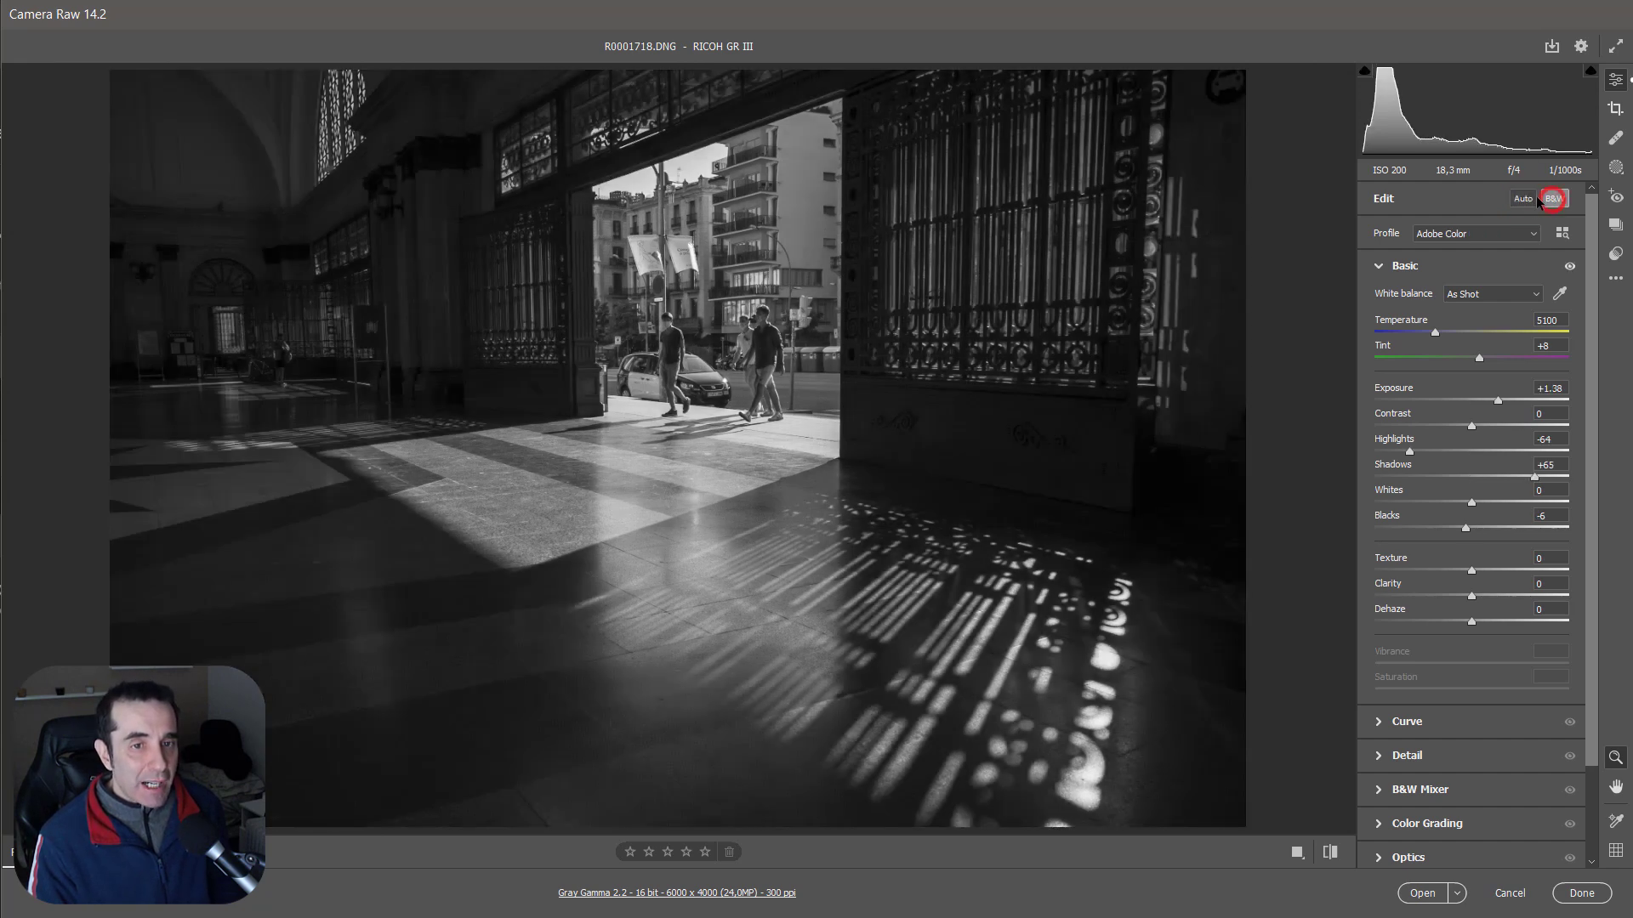
click(1522, 199)
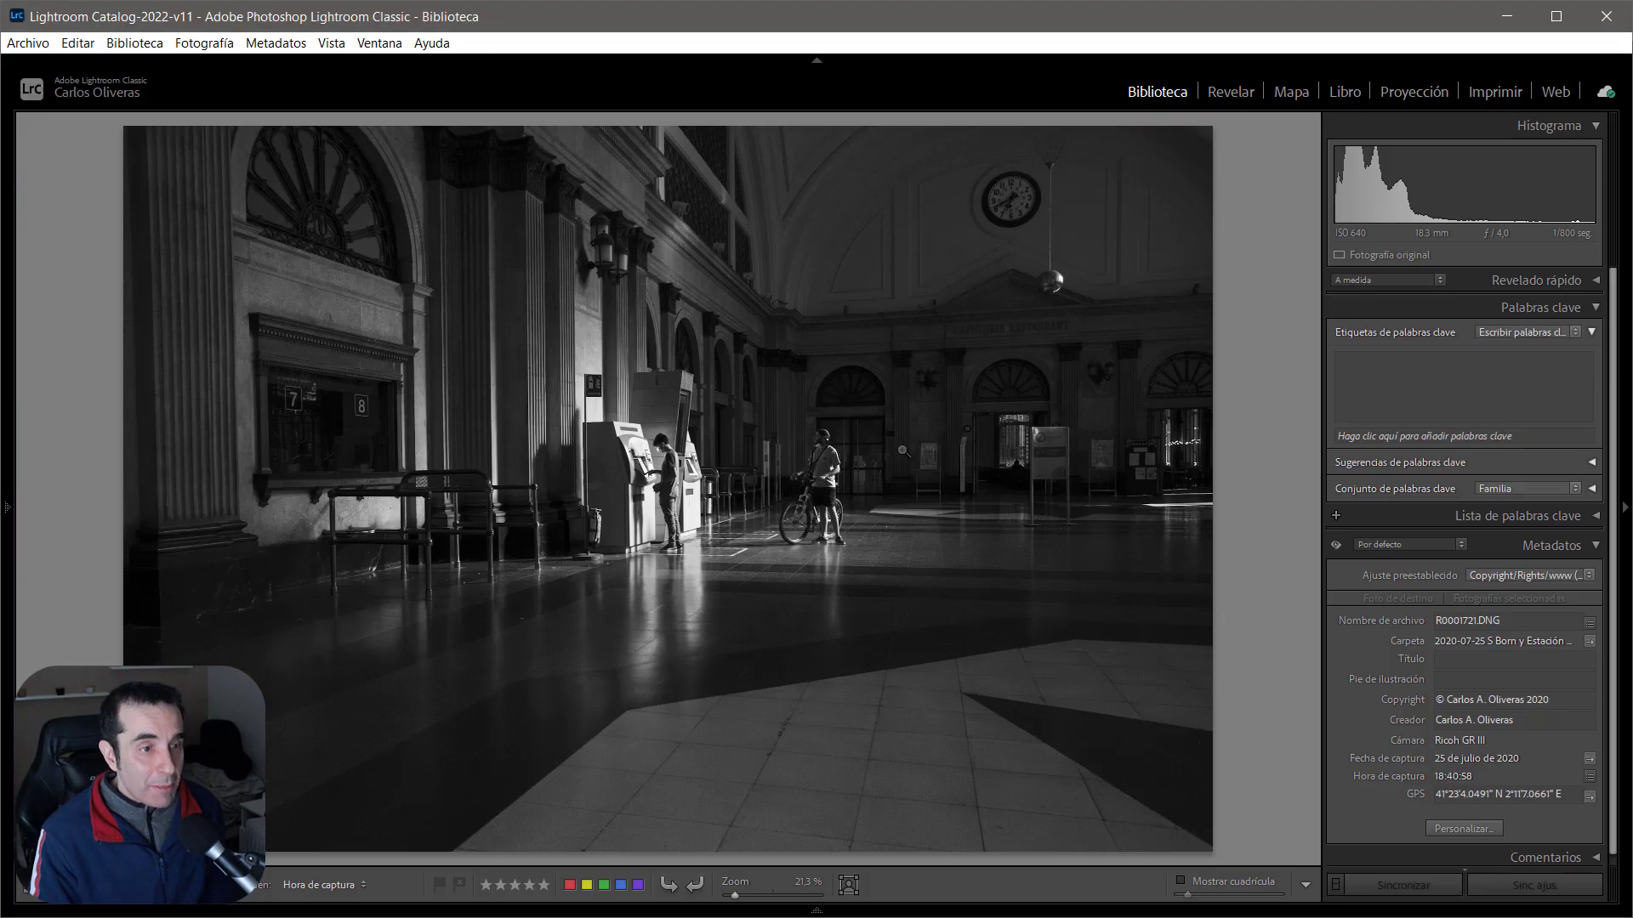
key(Left)
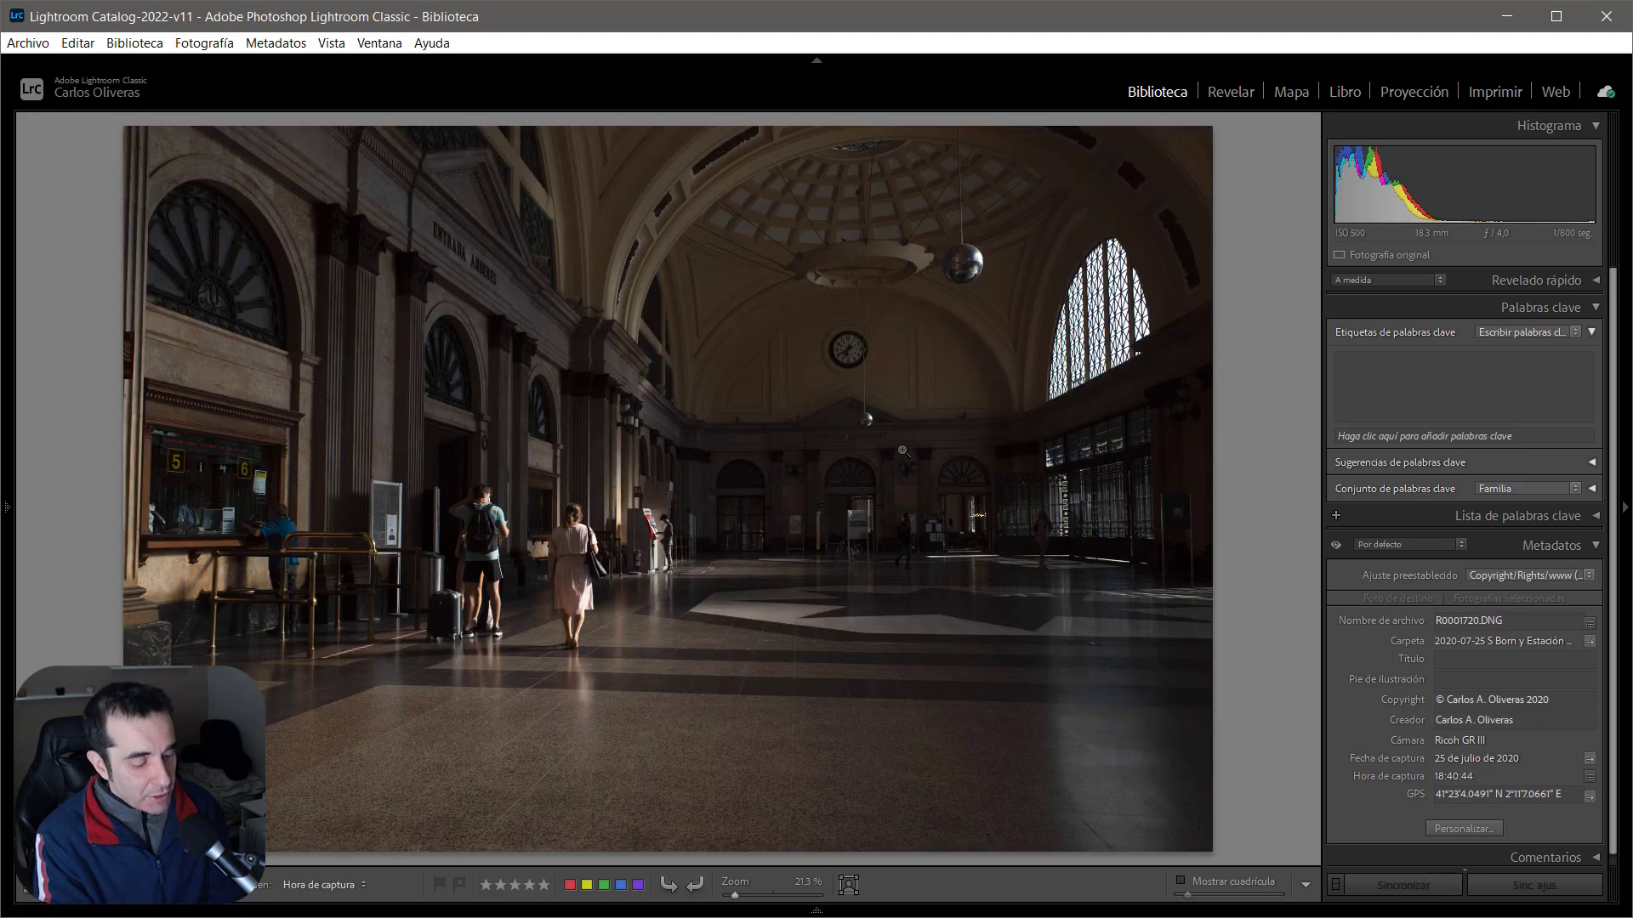
key(Right)
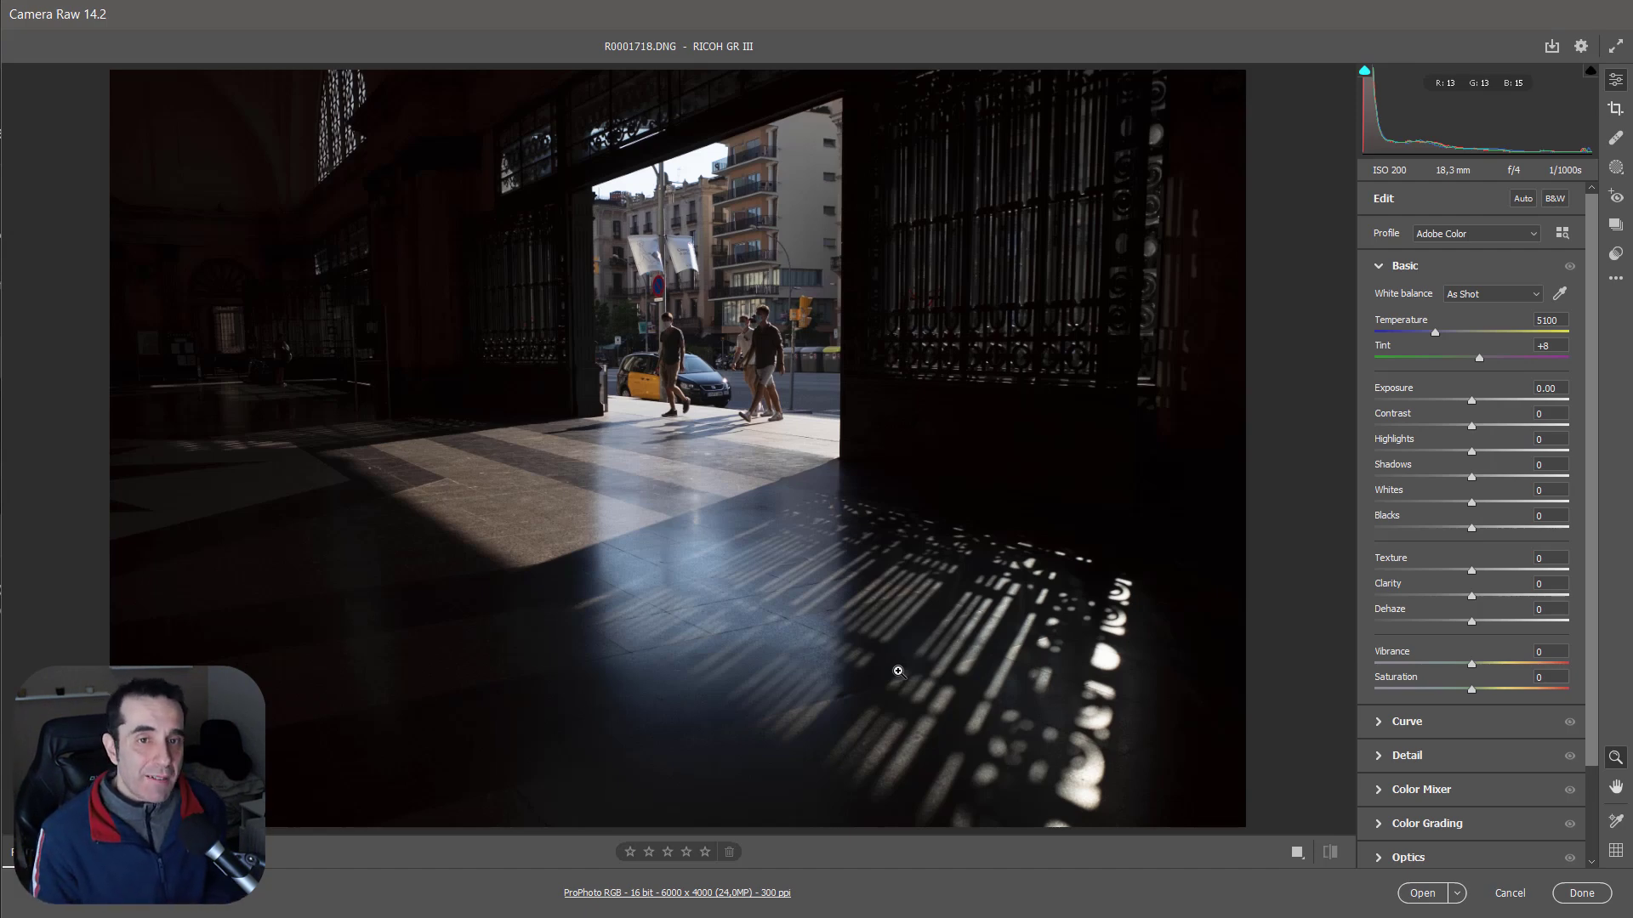
click(1553, 204)
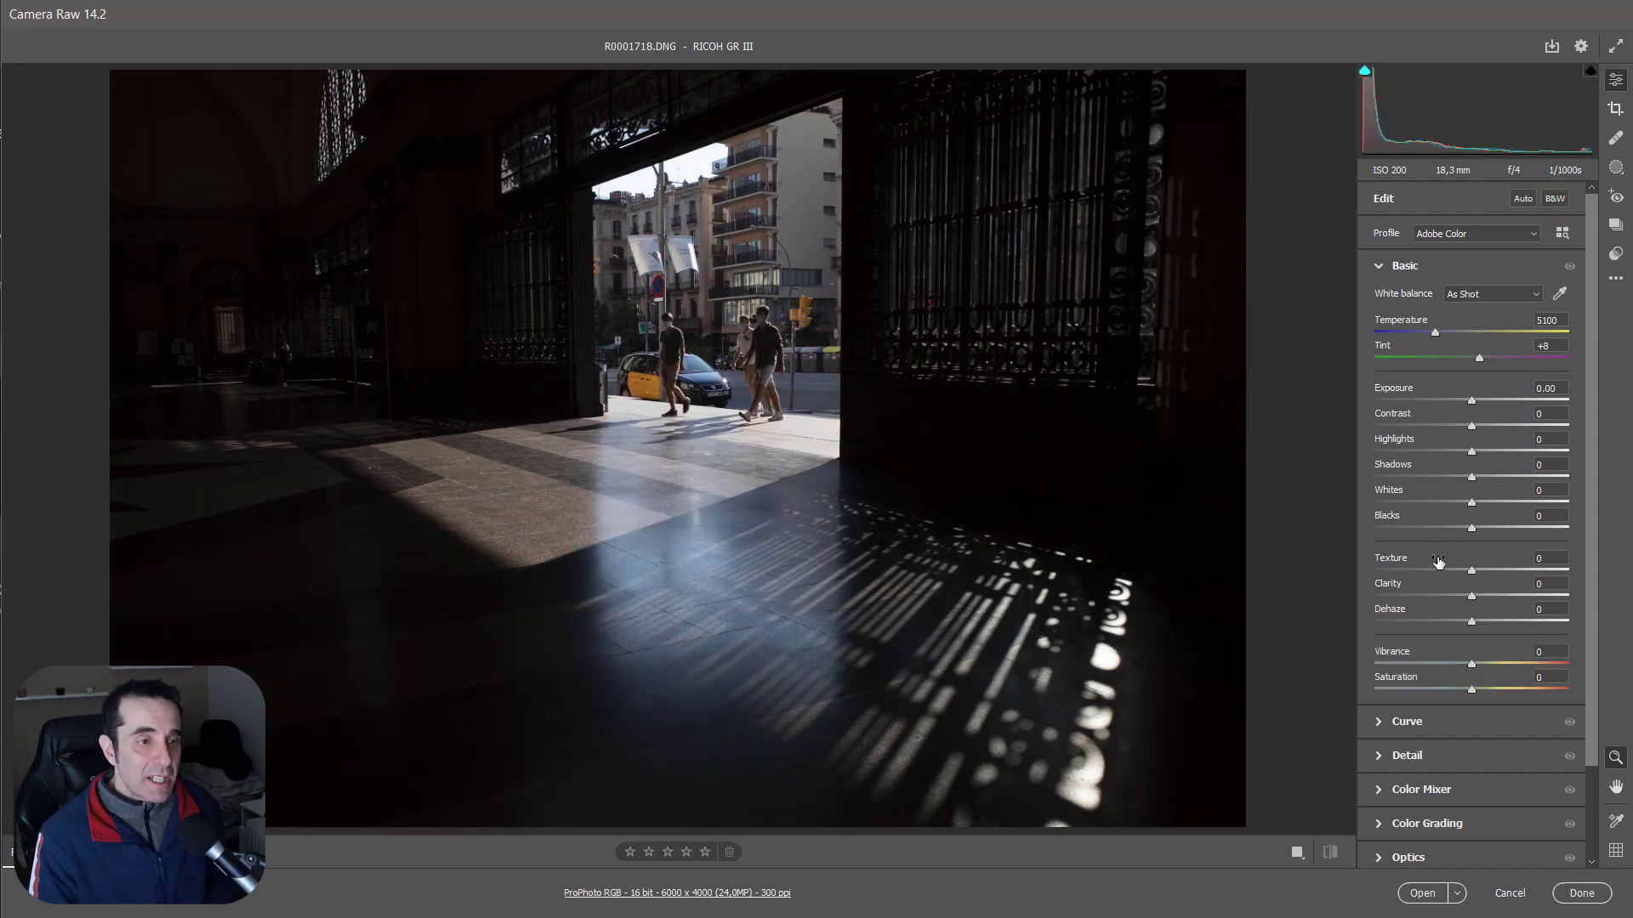